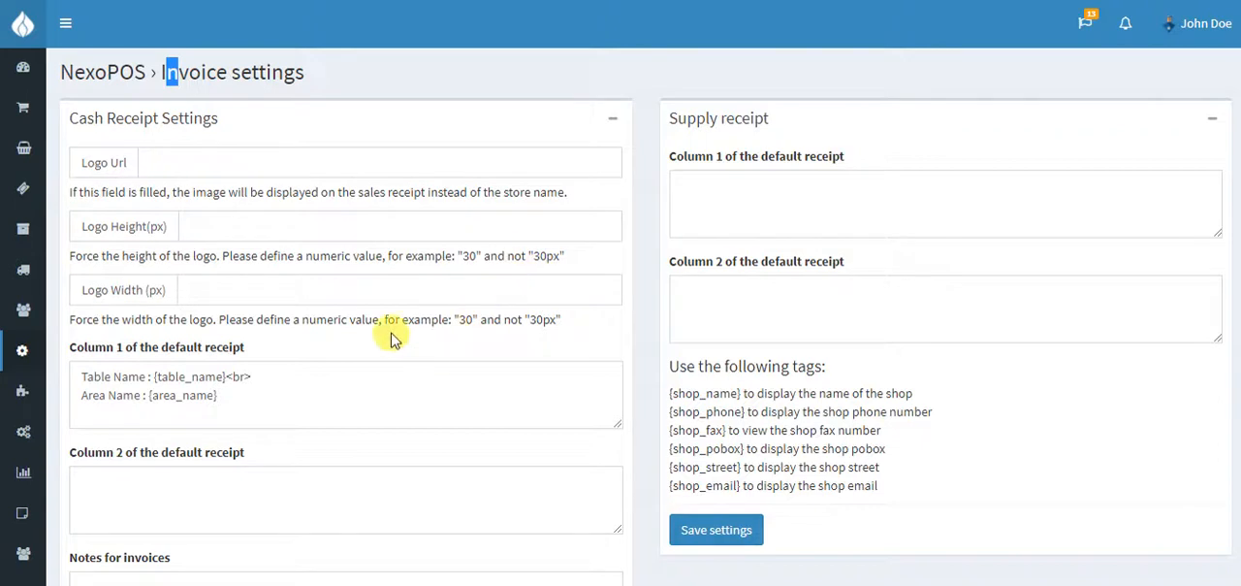
# Examine the logo URL, height and width fields, both default receipt columns and the available tags in the Cash Receipt Settings
pyautogui.click(152, 160)
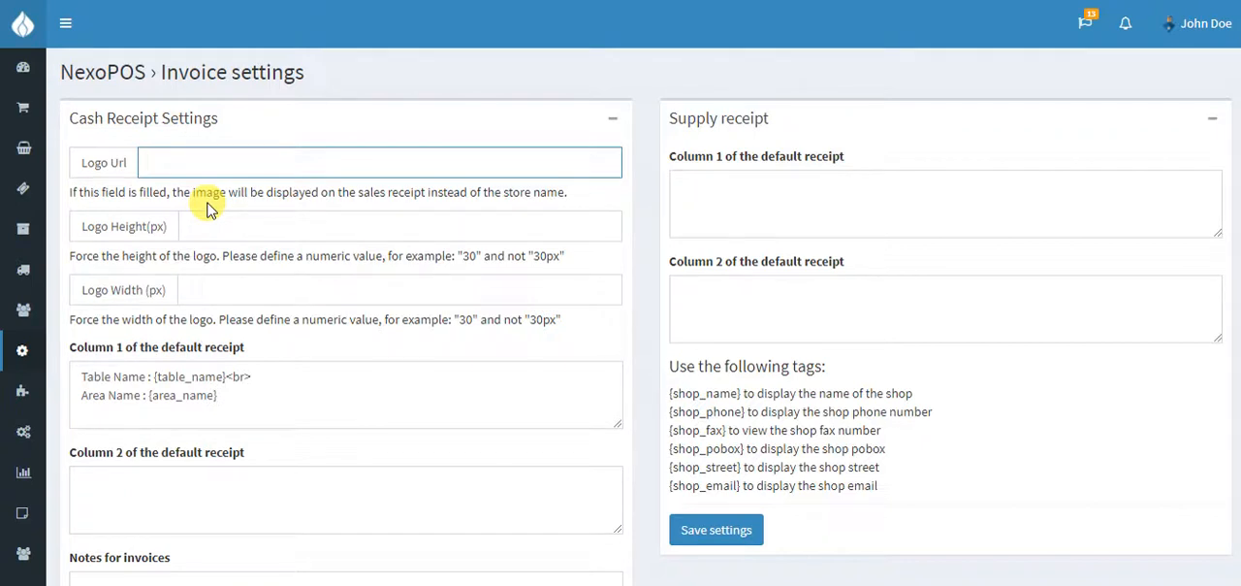
pyautogui.click(194, 229)
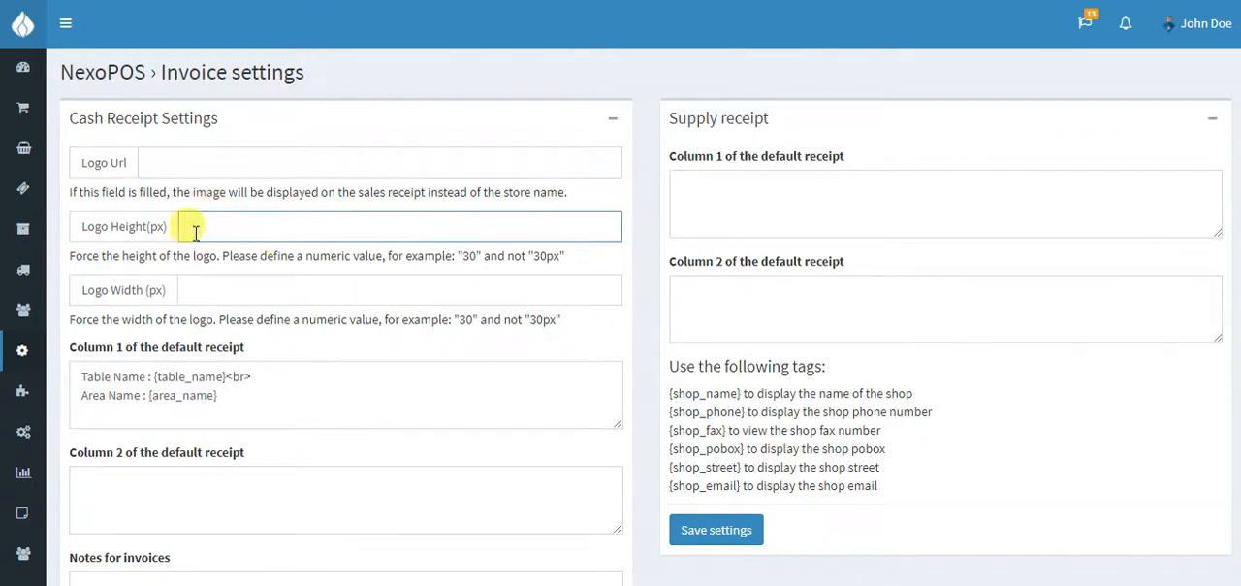
pyautogui.click(210, 299)
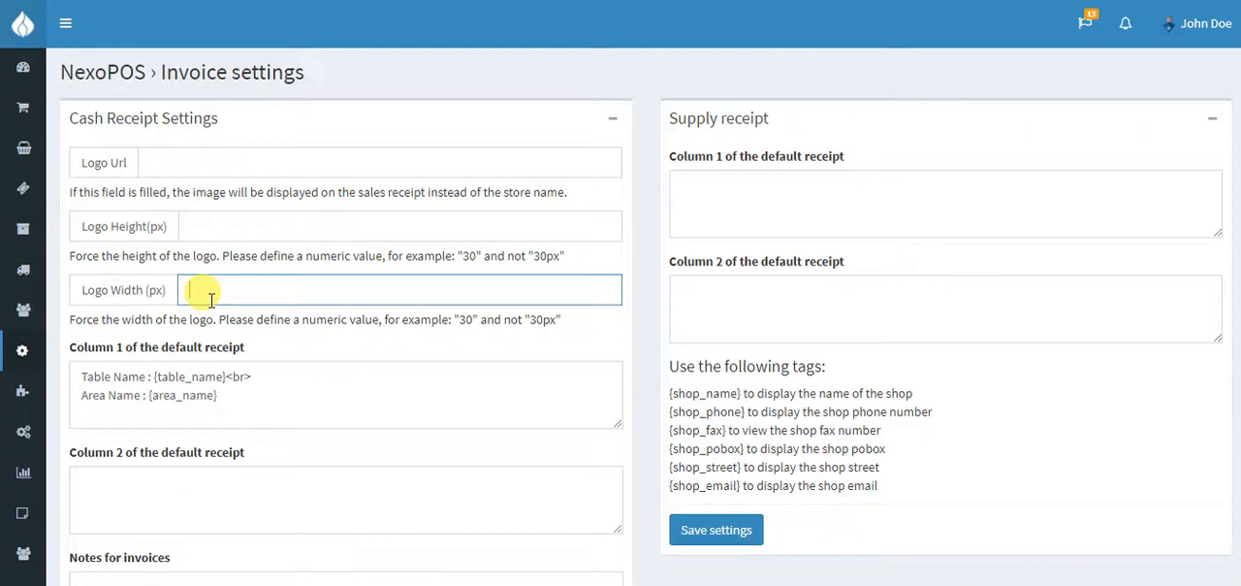
pyautogui.scroll(-1, 116, 378)
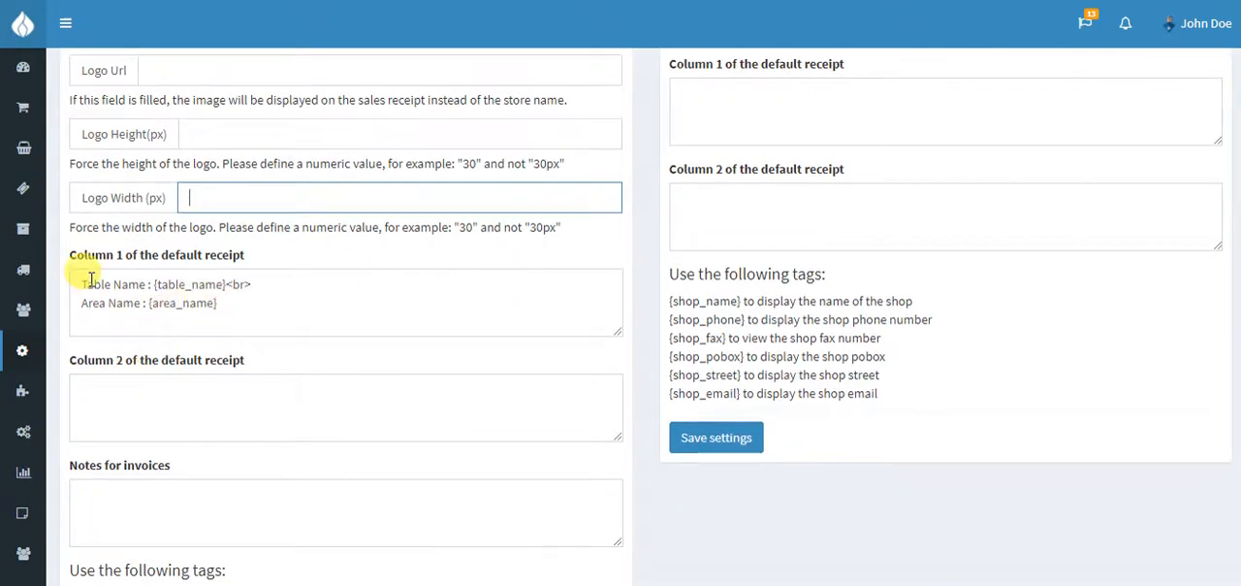
pyautogui.moveTo(67, 262); pyautogui.dragTo(245, 265)
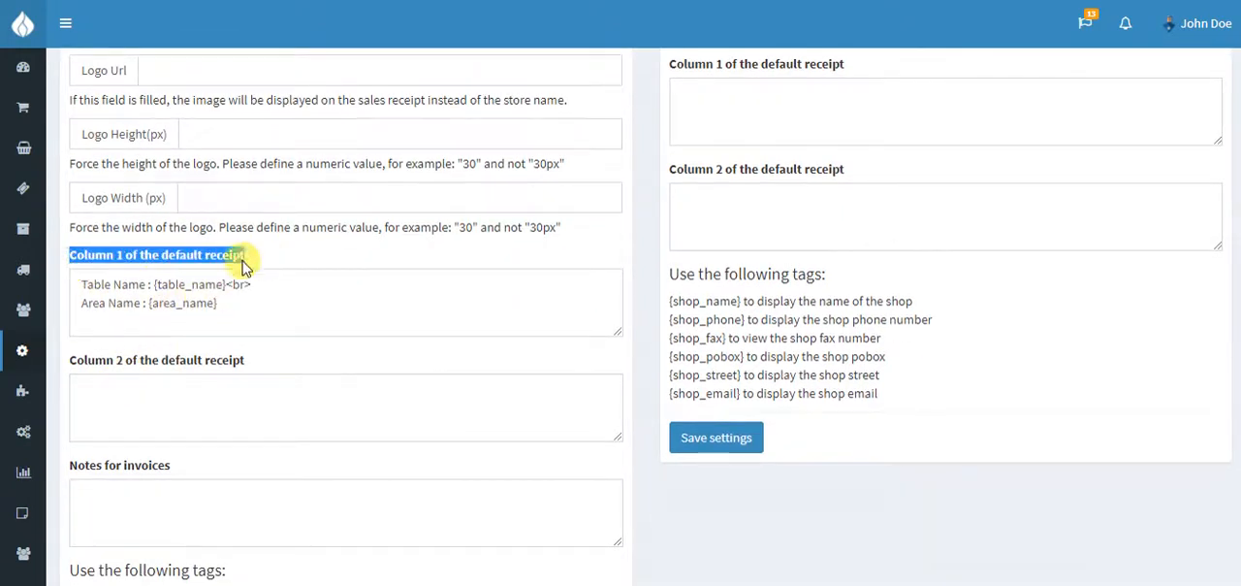
pyautogui.moveTo(70, 360); pyautogui.dragTo(289, 363)
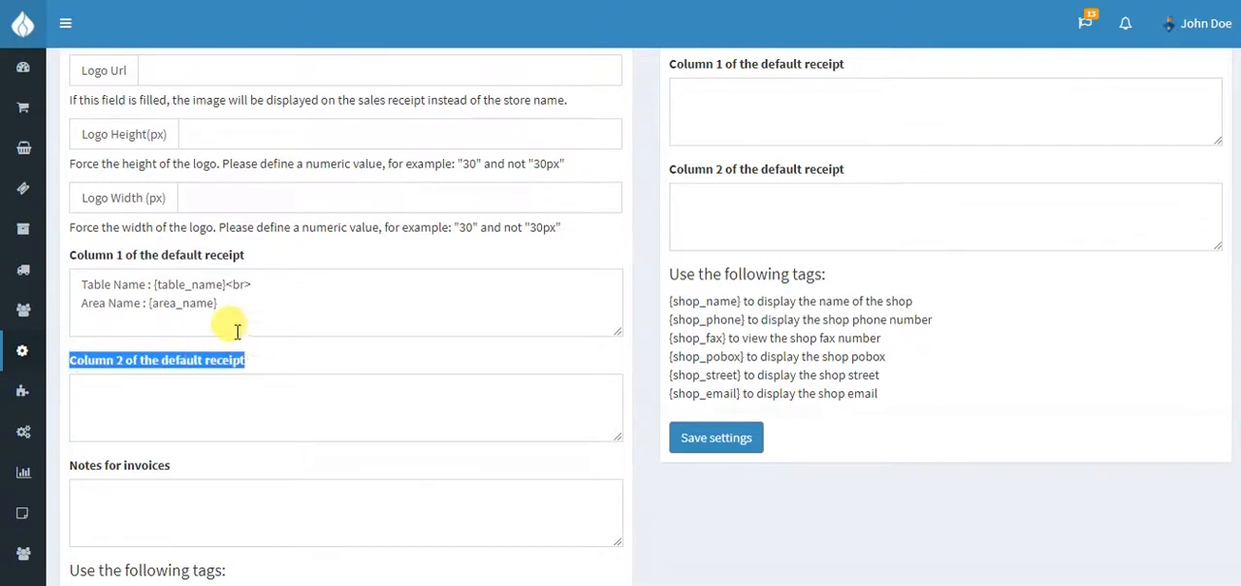
pyautogui.scroll(-2, 222, 325)
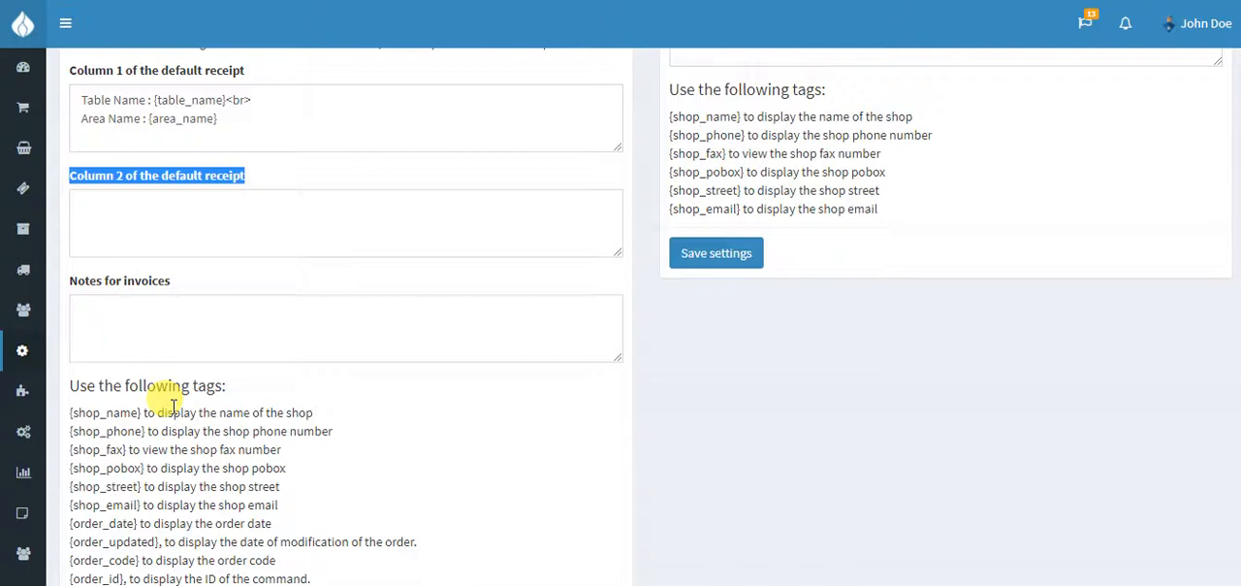
# View the sale receipt of the most recent order in the sales list, dismissing the print and save prompts
pyautogui.moveTo(27, 231)
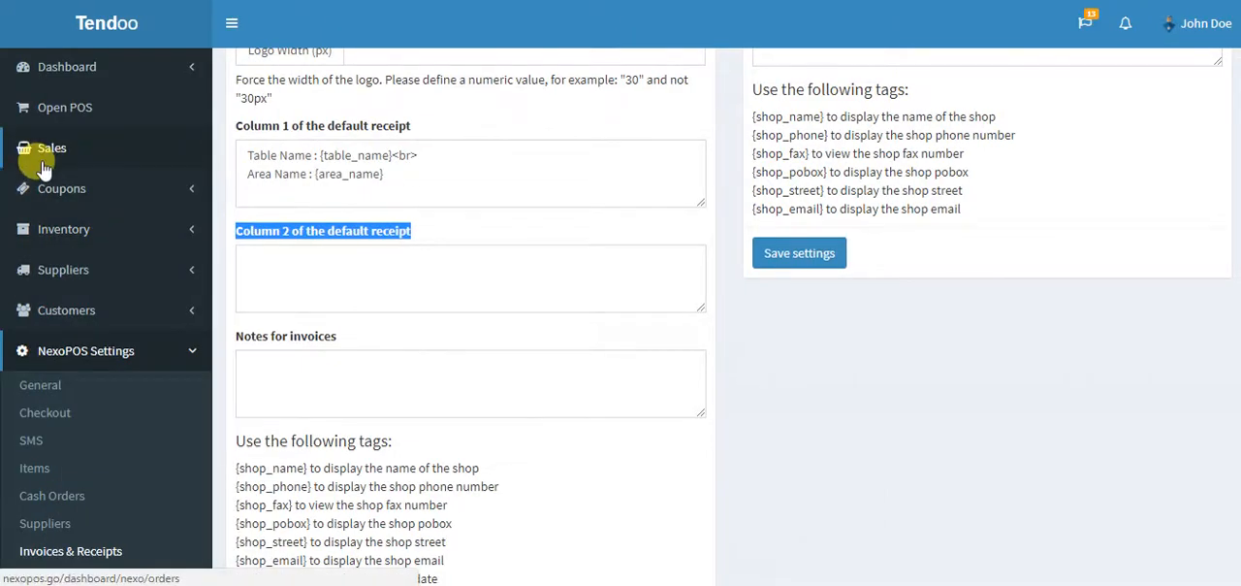
pyautogui.hotkey('ctrl', 'Tab')
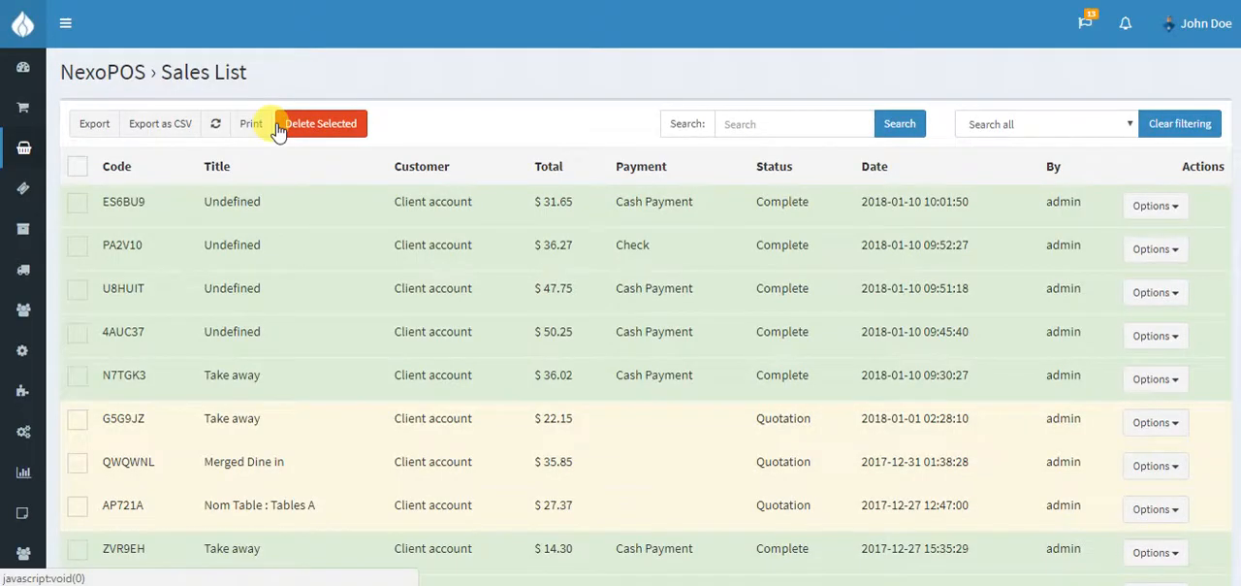
pyautogui.click(1154, 206)
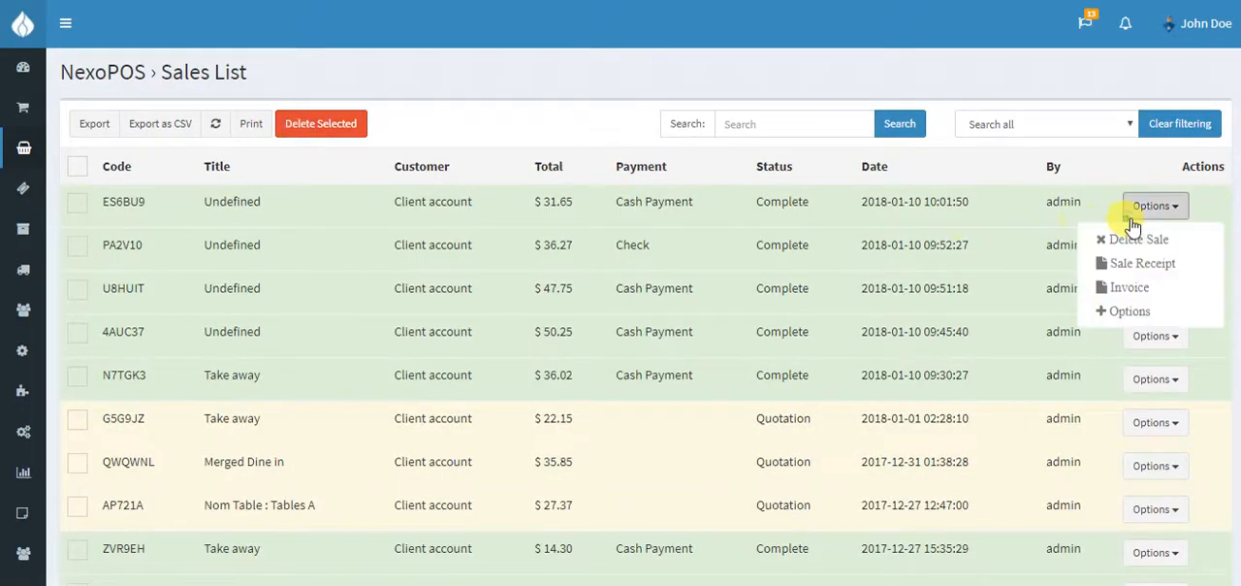
pyautogui.click(1132, 272)
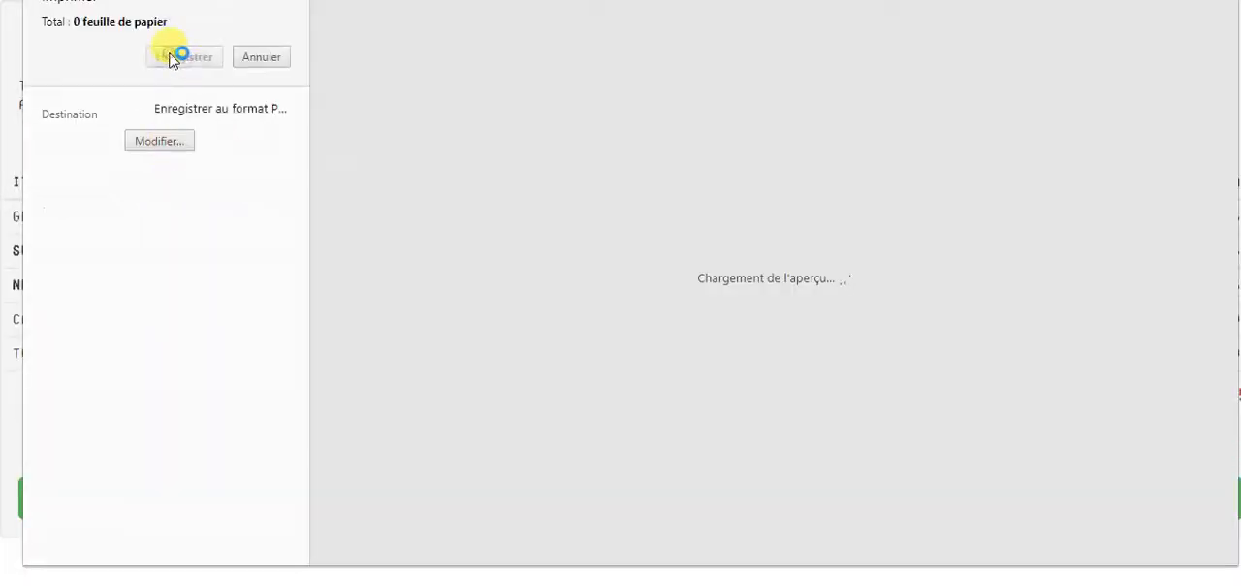
pyautogui.press('Return')
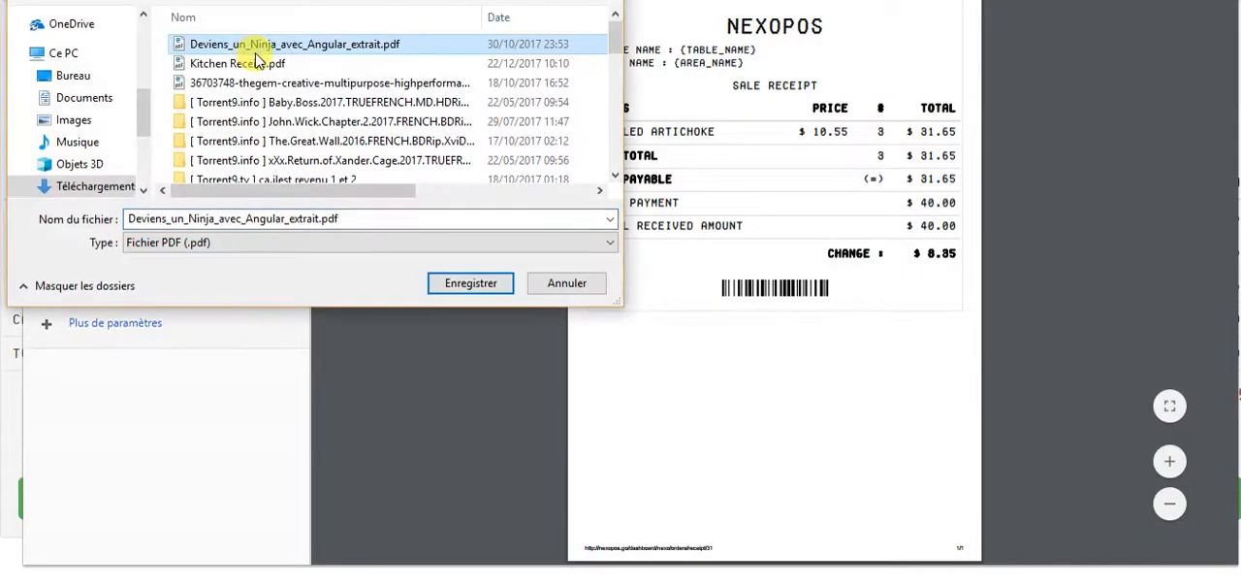
pyautogui.press('Escape')
pyautogui.click(256, 57)
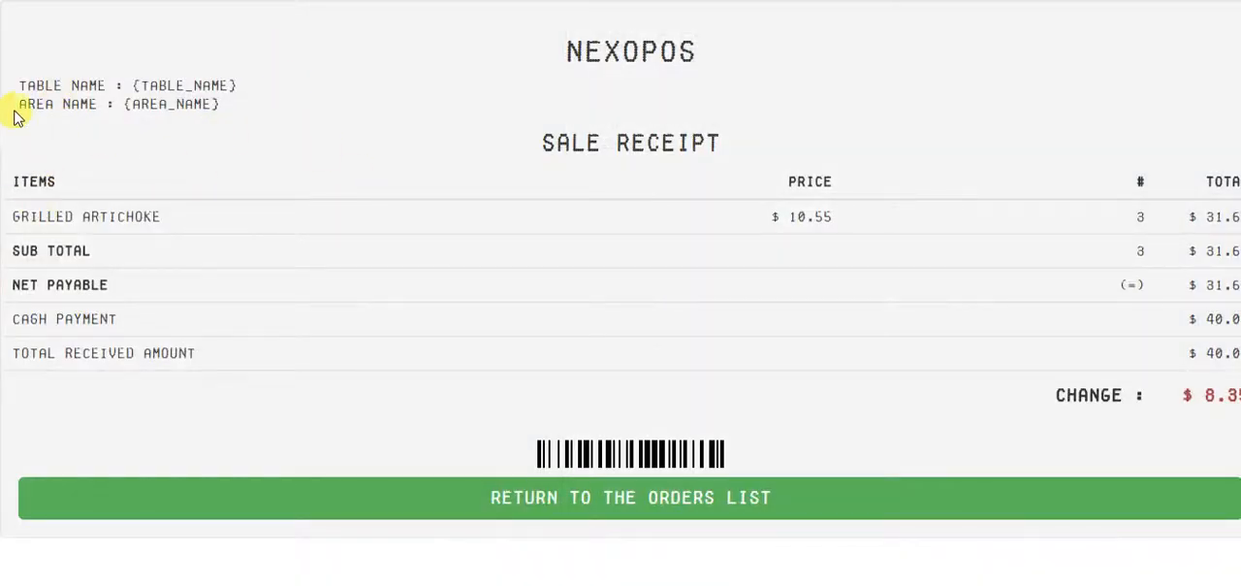
# Examine the table name and area name lines in the header of the sale receipt
pyautogui.moveTo(26, 86); pyautogui.dragTo(246, 89)
pyautogui.moveTo(131, 85); pyautogui.dragTo(287, 92)
pyautogui.moveTo(123, 106); pyautogui.dragTo(256, 114)
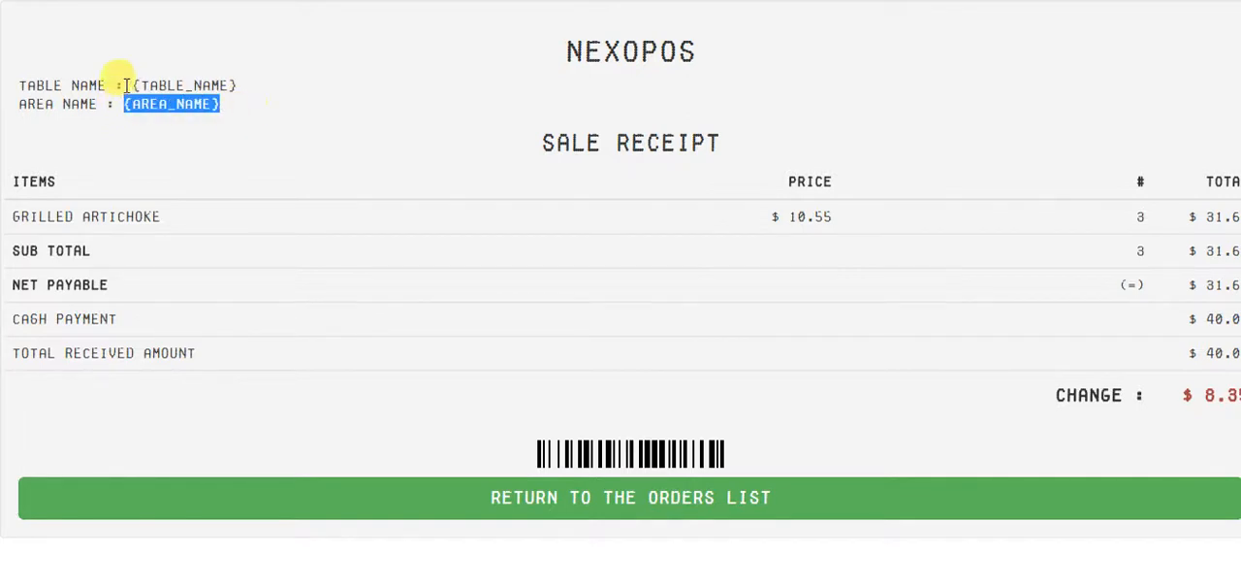
pyautogui.moveTo(126, 85); pyautogui.dragTo(323, 90)
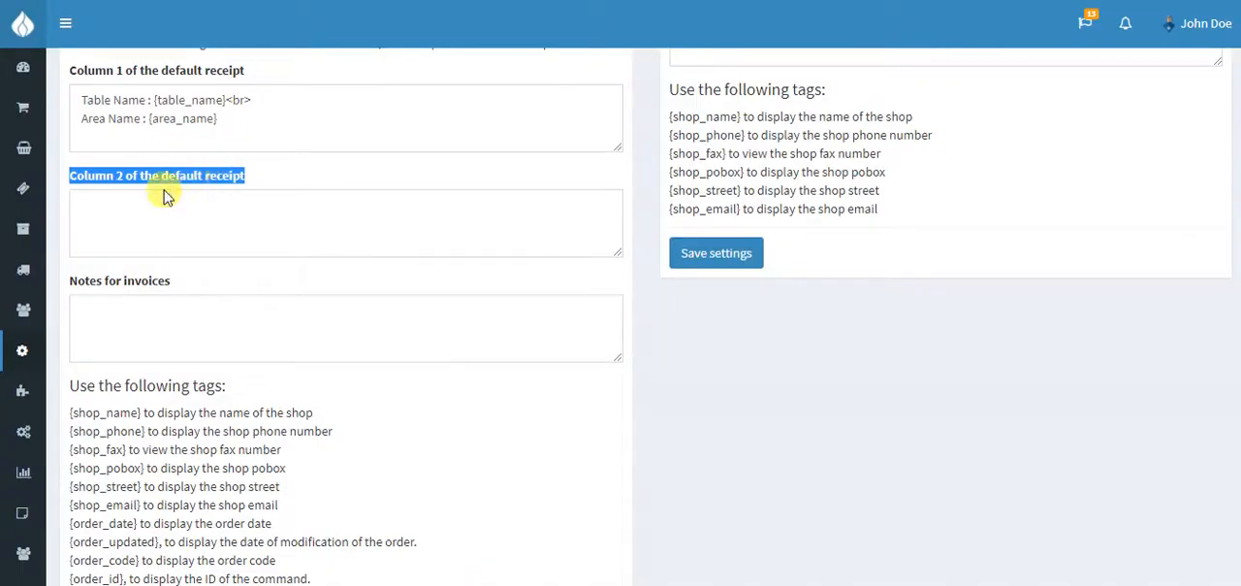
# Replace the content of Column 1 of the default cash receipt with "Code : {order_code}<br>" in the invoice settings
pyautogui.scroll(1, 171, 194)
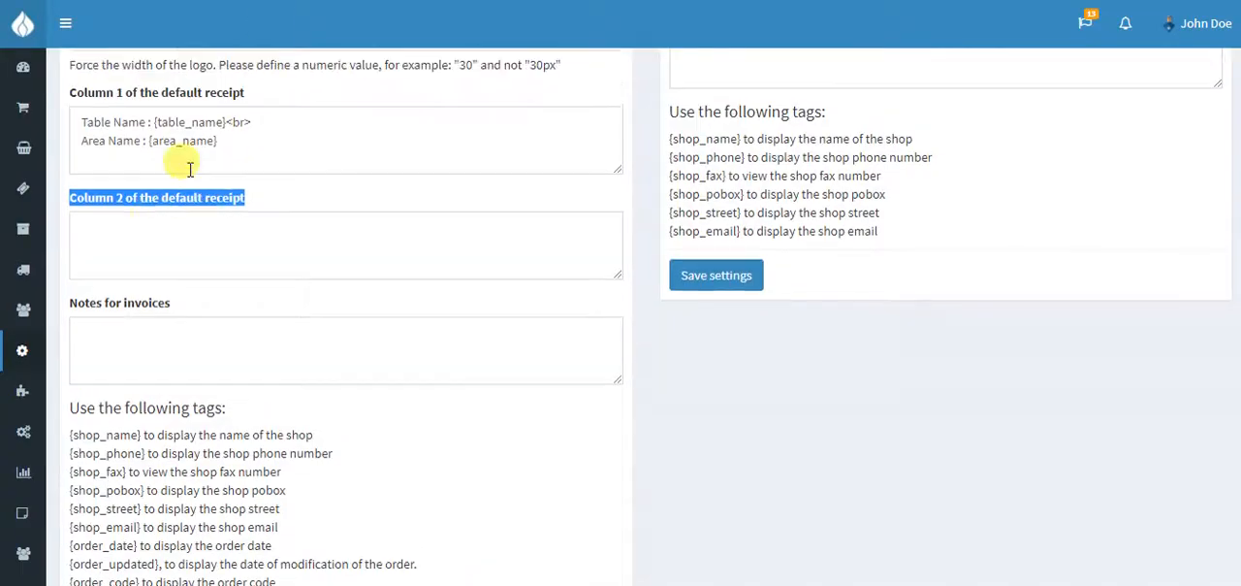
pyautogui.click(295, 197)
pyautogui.hotkey('ctrl', 'a')
pyautogui.press('BackSpace')
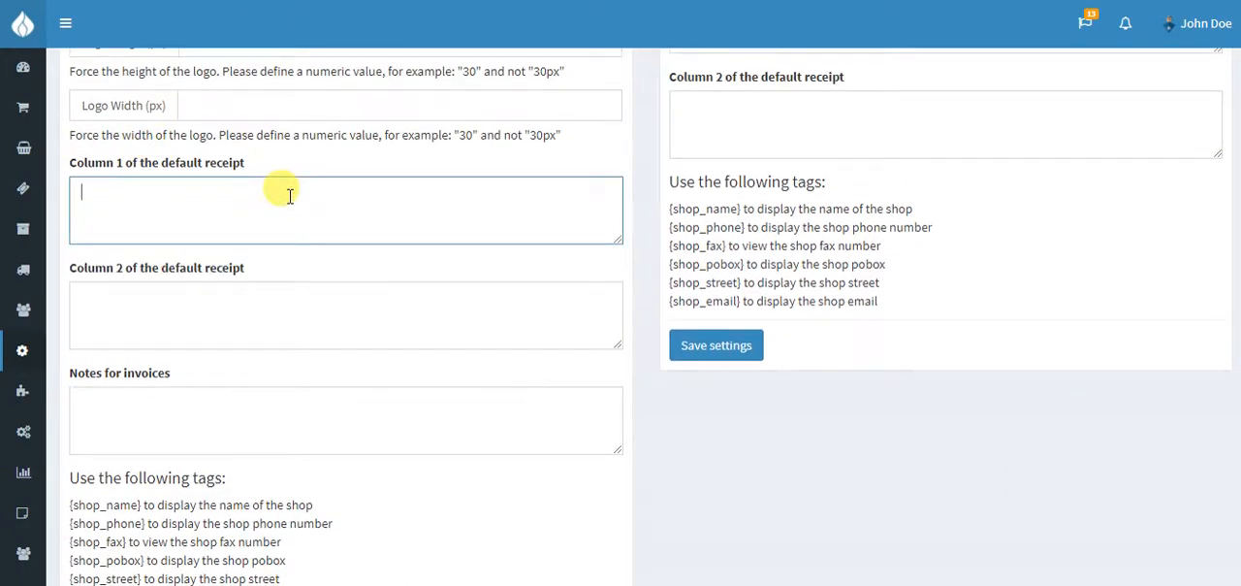
pyautogui.scroll(-3, 311, 243)
pyautogui.moveTo(70, 376); pyautogui.dragTo(144, 375)
pyautogui.hotkey('ctrl', 'c')
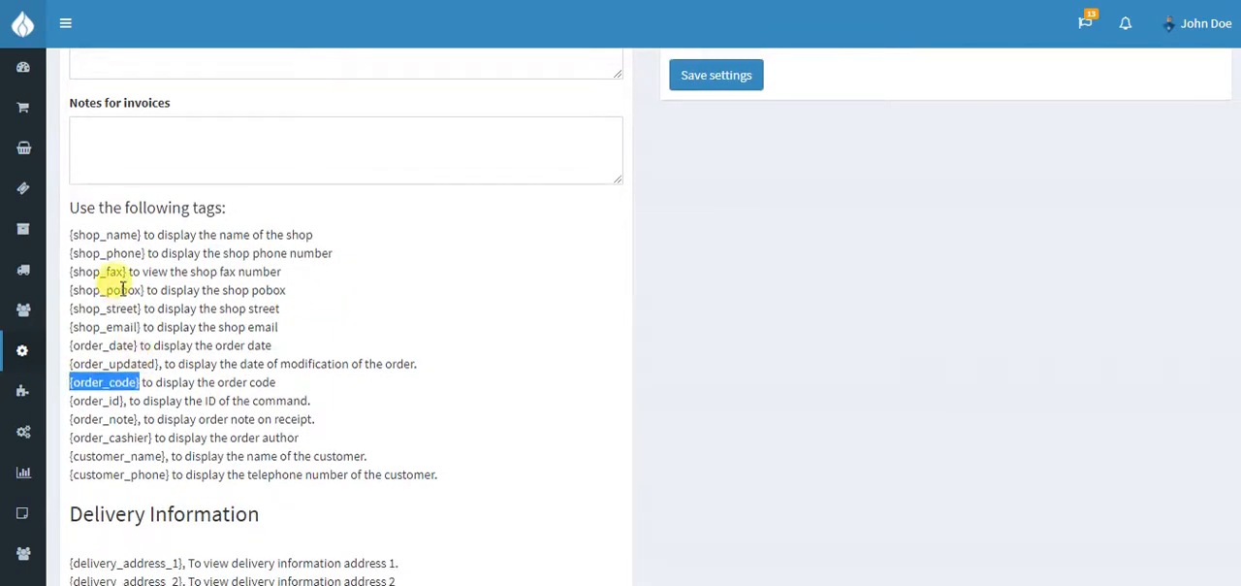
pyautogui.scroll(5, 106, 291)
pyautogui.click(225, 373)
pyautogui.write('Code :')
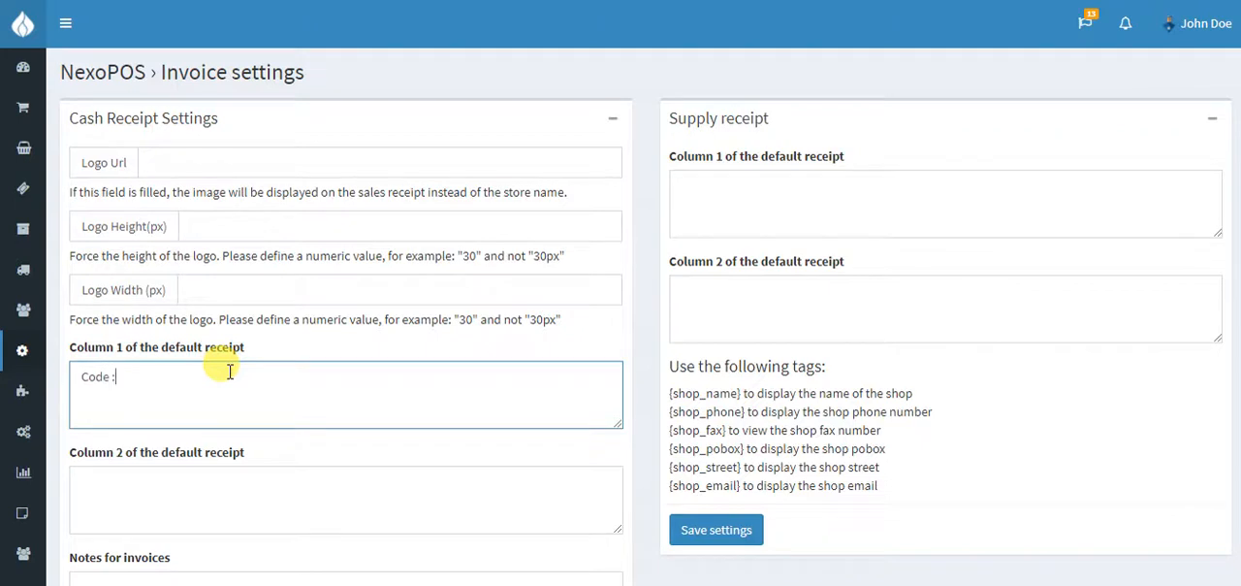
pyautogui.hotkey('ctrl', 'v')
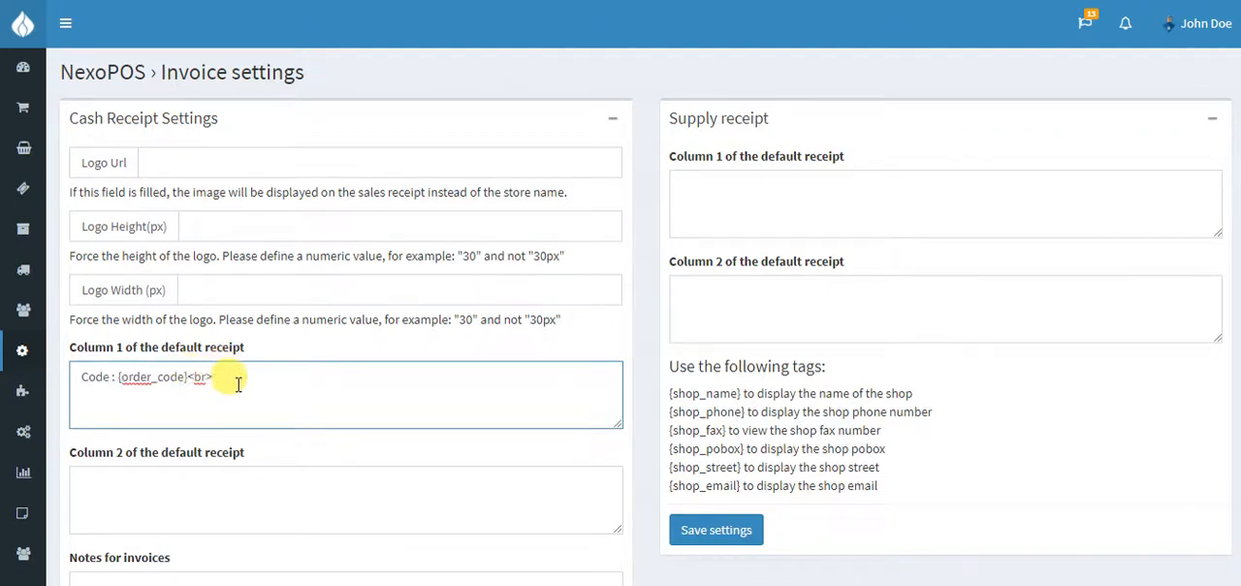
# Fill Column 2 of the default cash receipt with "Customer : {customer_name}<br>"
pyautogui.scroll(-5, 252, 382)
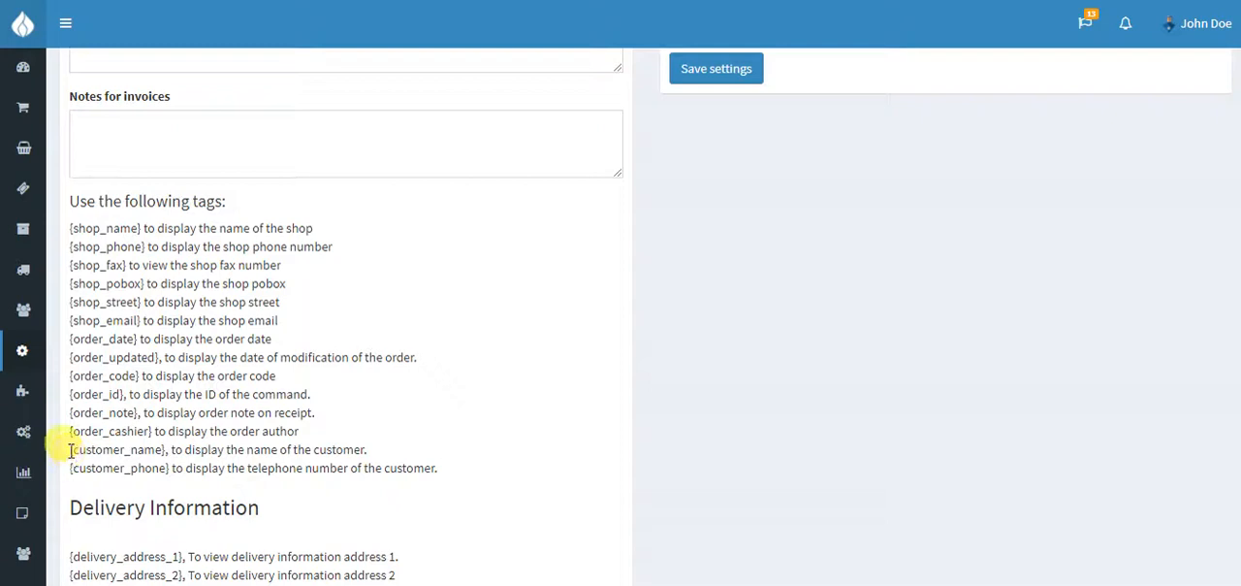
pyautogui.moveTo(69, 449); pyautogui.dragTo(175, 449)
pyautogui.hotkey('ctrl', 'c')
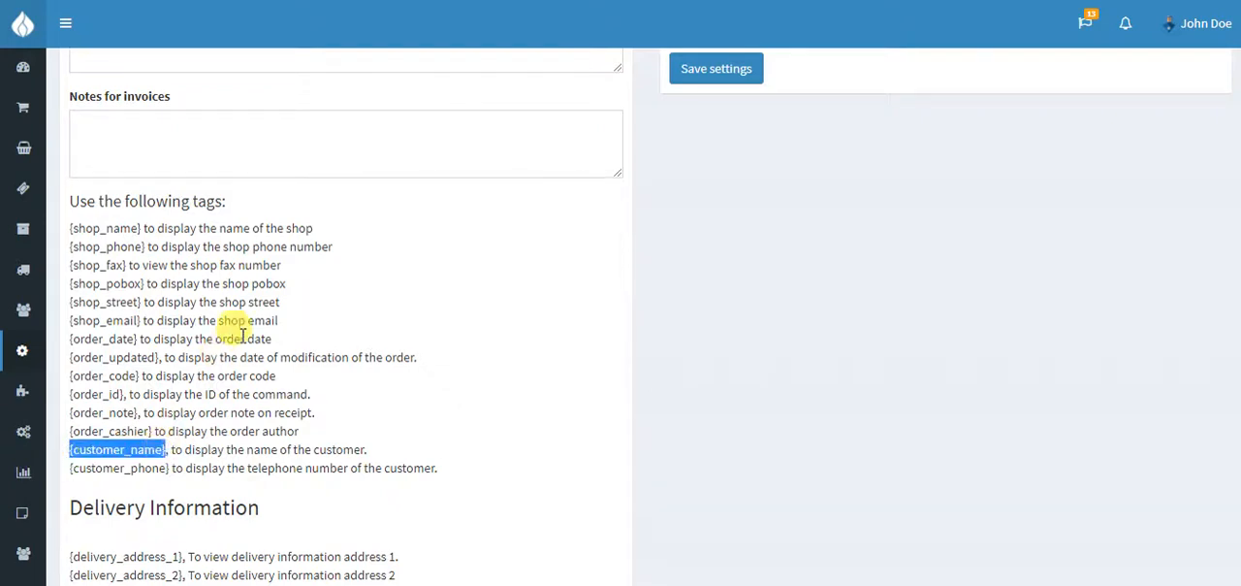
pyautogui.scroll(5, 242, 326)
pyautogui.scroll(-2, 165, 337)
pyautogui.click(165, 337)
pyautogui.write('Customer :')
pyautogui.hotkey('ctrl', 'v')
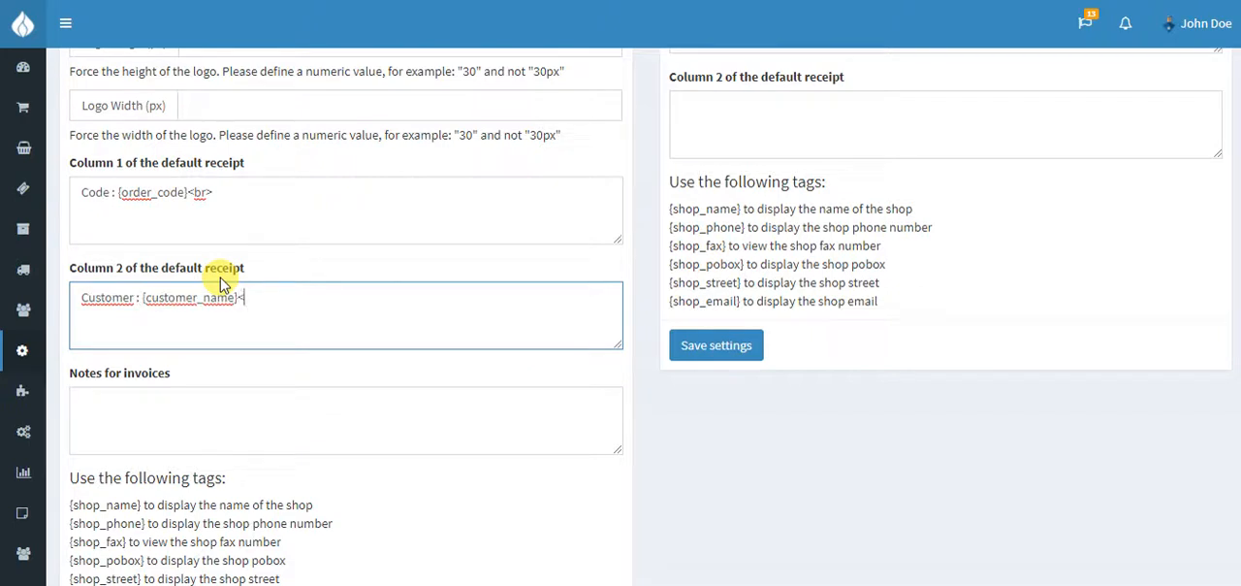
pyautogui.write('<br>')
# Enter "My Super Note" as the notes for invoices and save the cash receipt settings
pyautogui.scroll(-5, 223, 284)
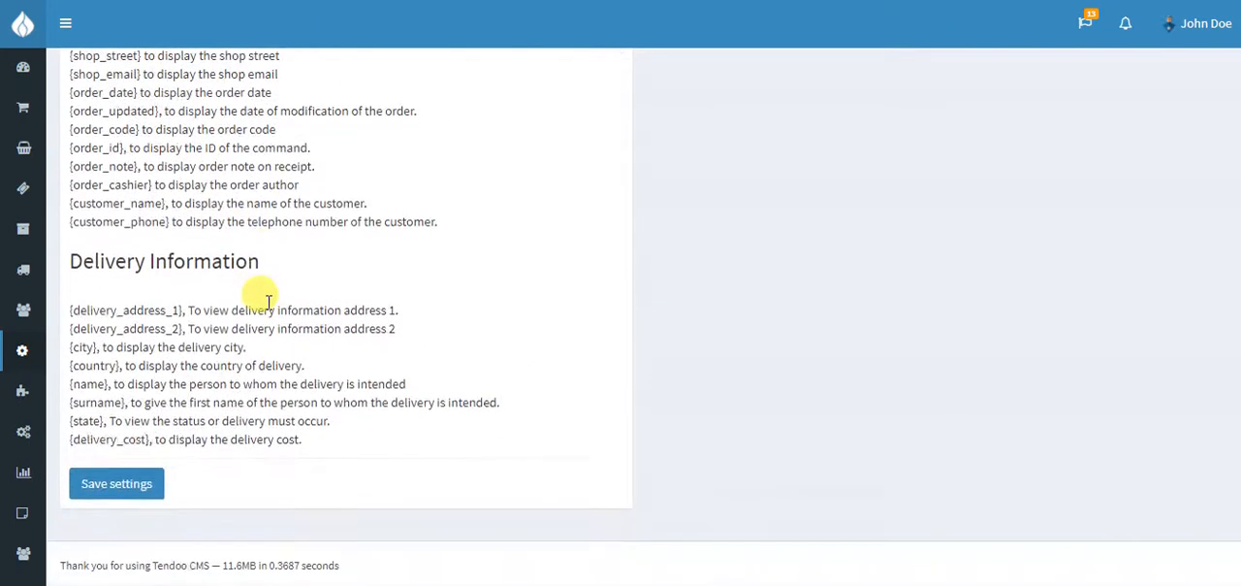
pyautogui.scroll(5, 268, 301)
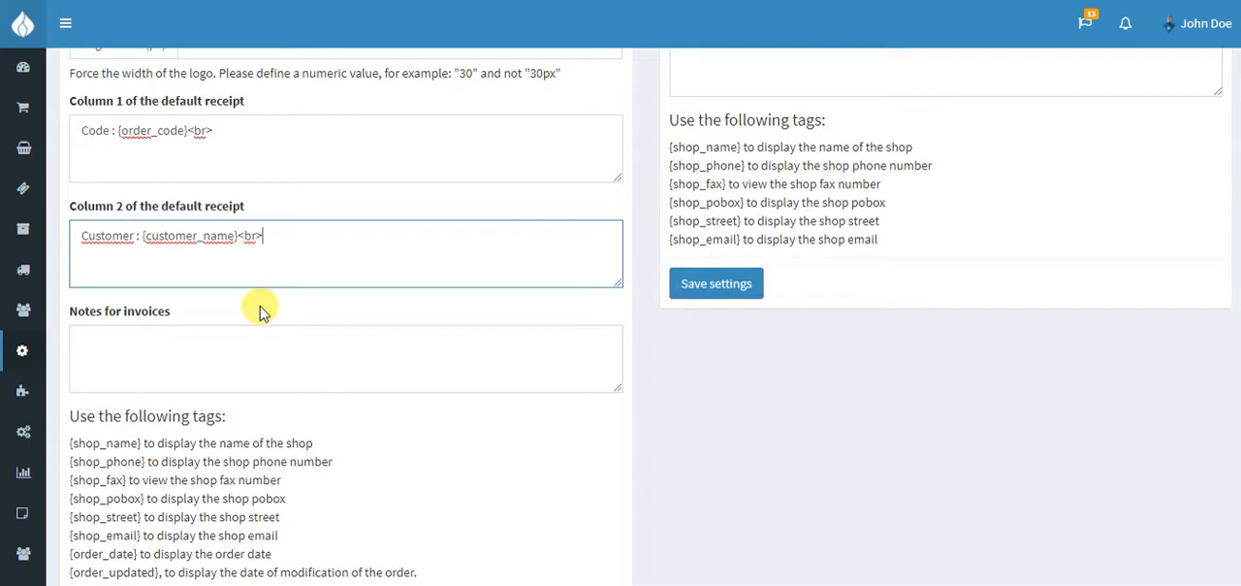
pyautogui.click(148, 337)
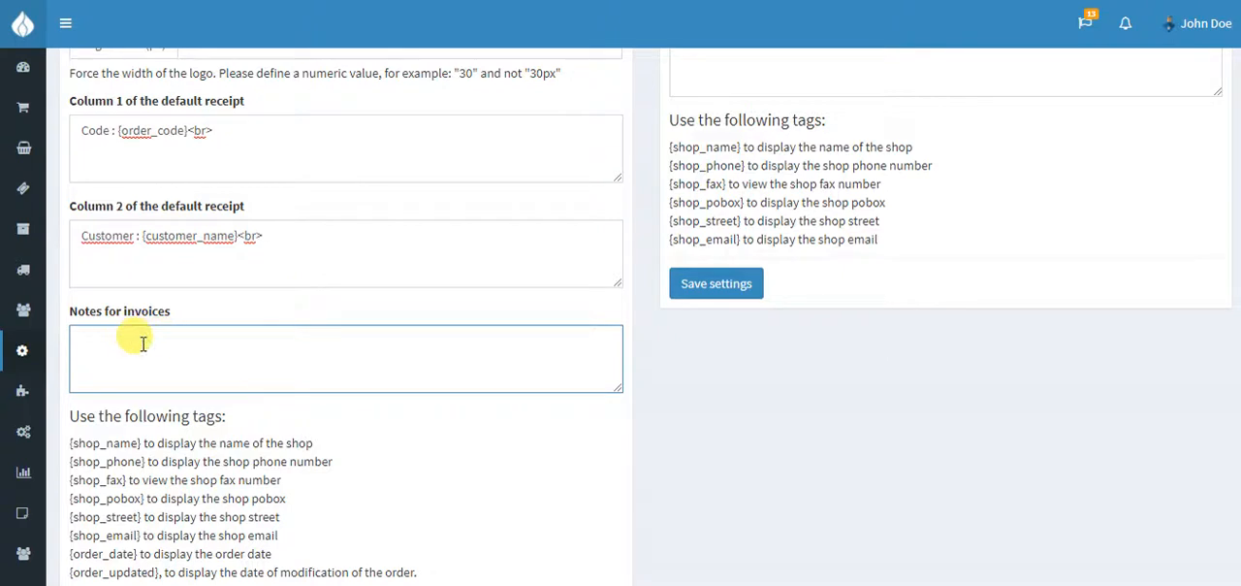
pyautogui.write('My Super Note')
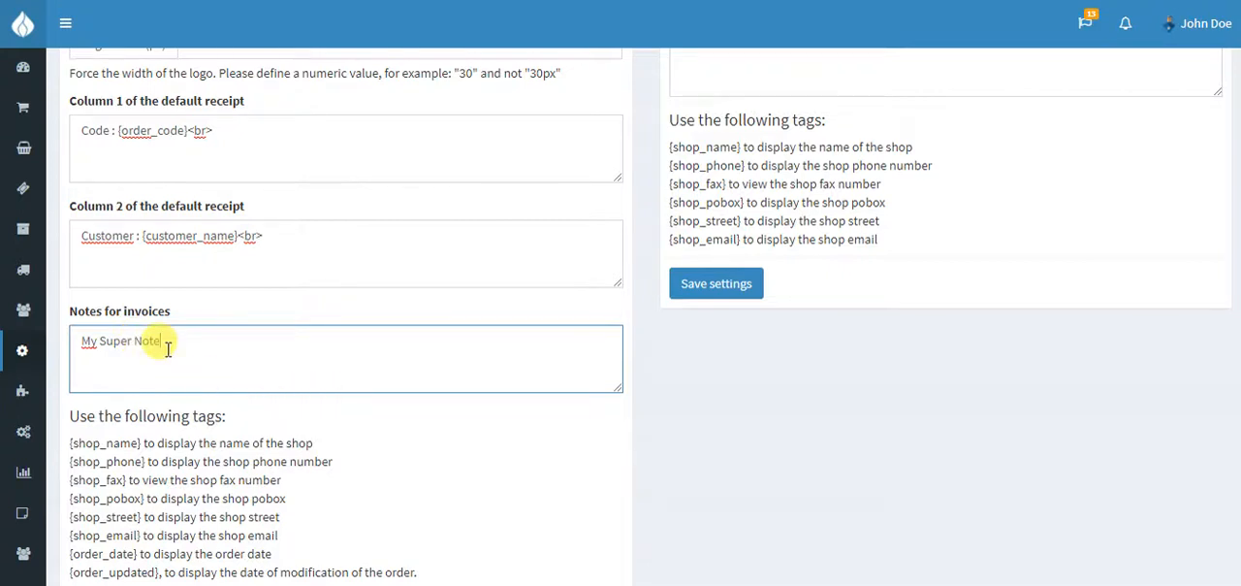
pyautogui.scroll(-5, 281, 338)
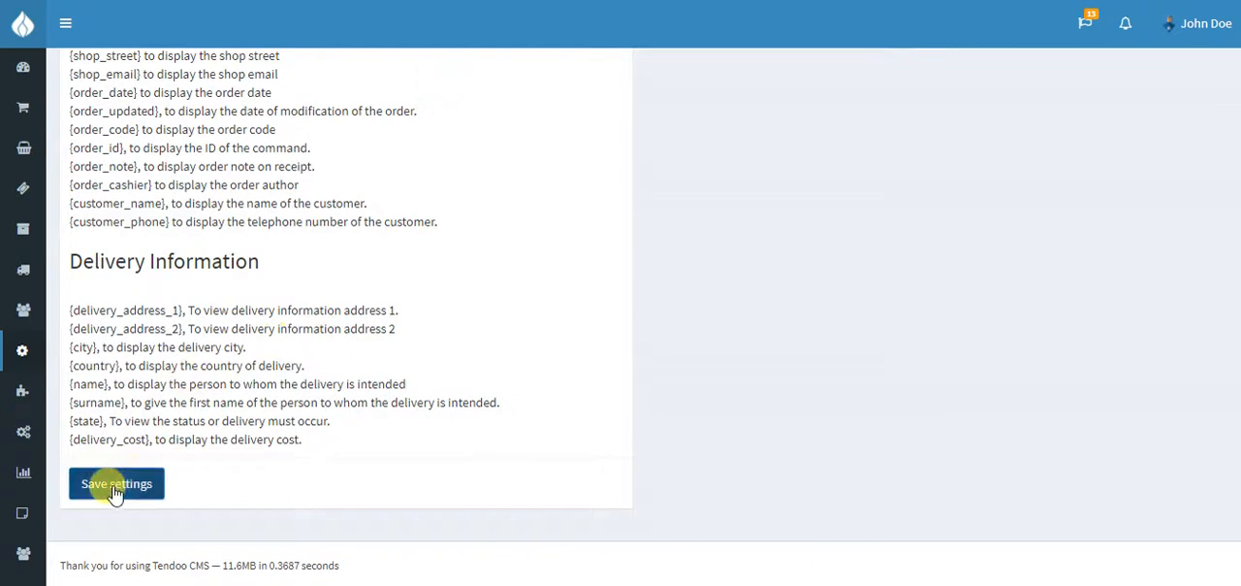
pyautogui.click(114, 488)
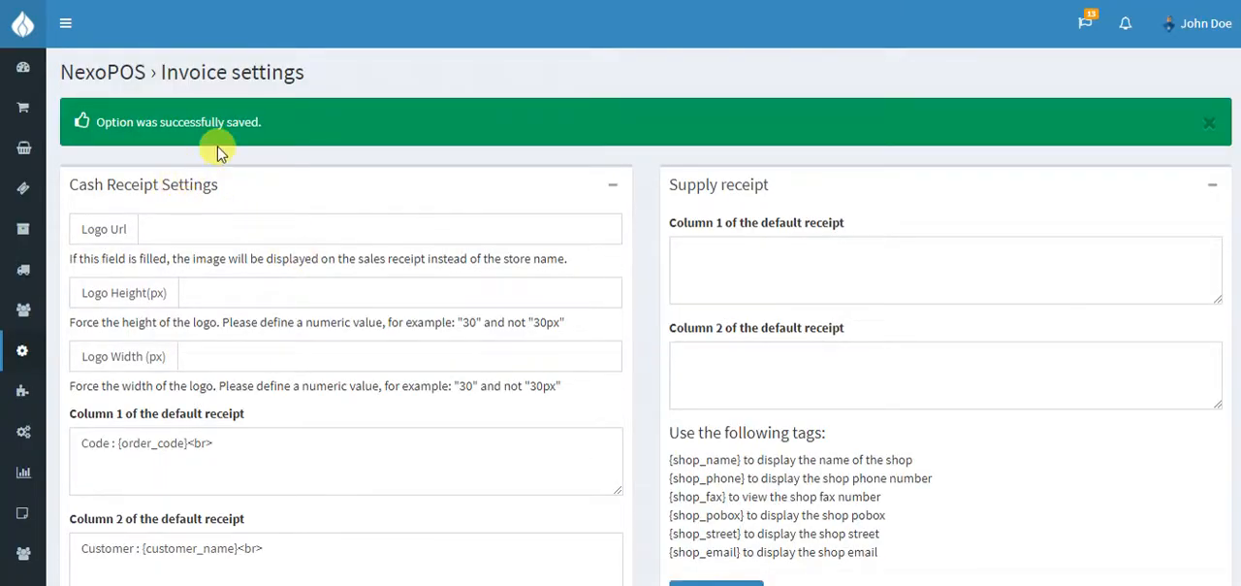
# Open the POS and add Sweet & Spicy Nuts, Spicy Apple Dip, Organic Wholemeal and Organic Wholemeal Spelt Bread to the cart
pyautogui.moveTo(22, 111)
pyautogui.click(83, 118)
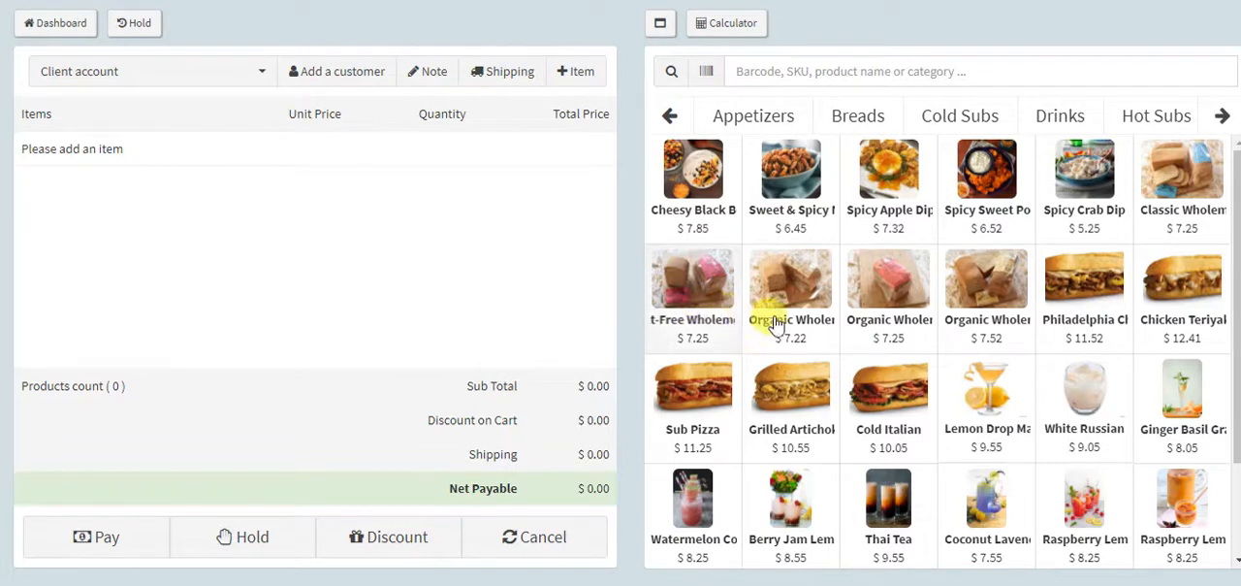
pyautogui.click(809, 194)
pyautogui.click(851, 187)
pyautogui.click(868, 312)
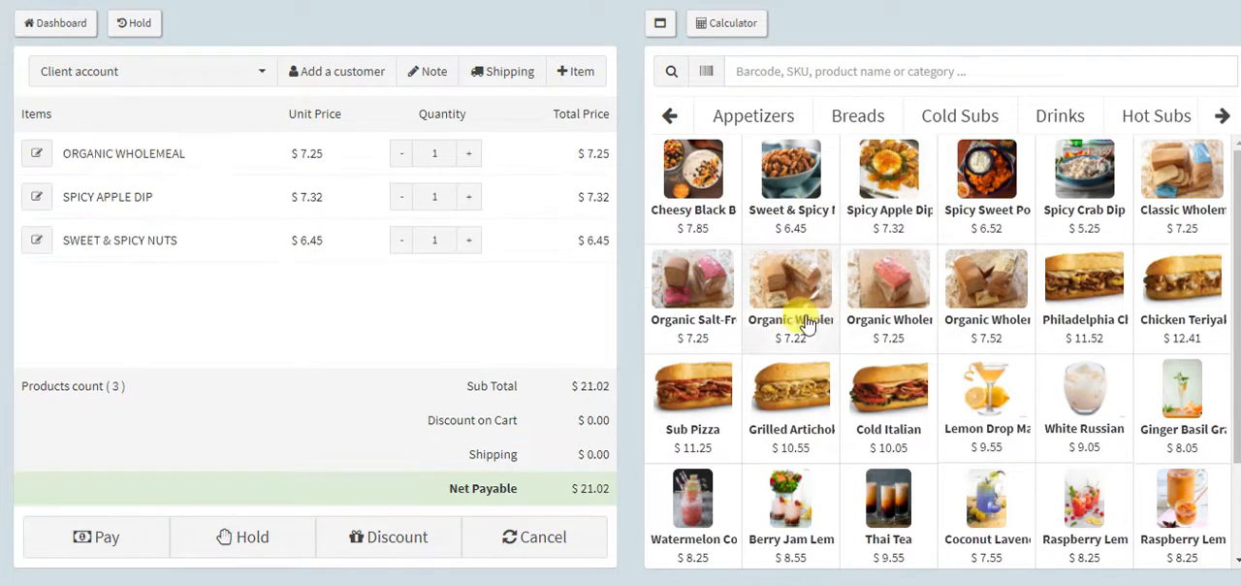
pyautogui.click(793, 320)
# Pay for the order with a cash payment of 50 and proceed to checkout to produce its receipt
pyautogui.click(97, 531)
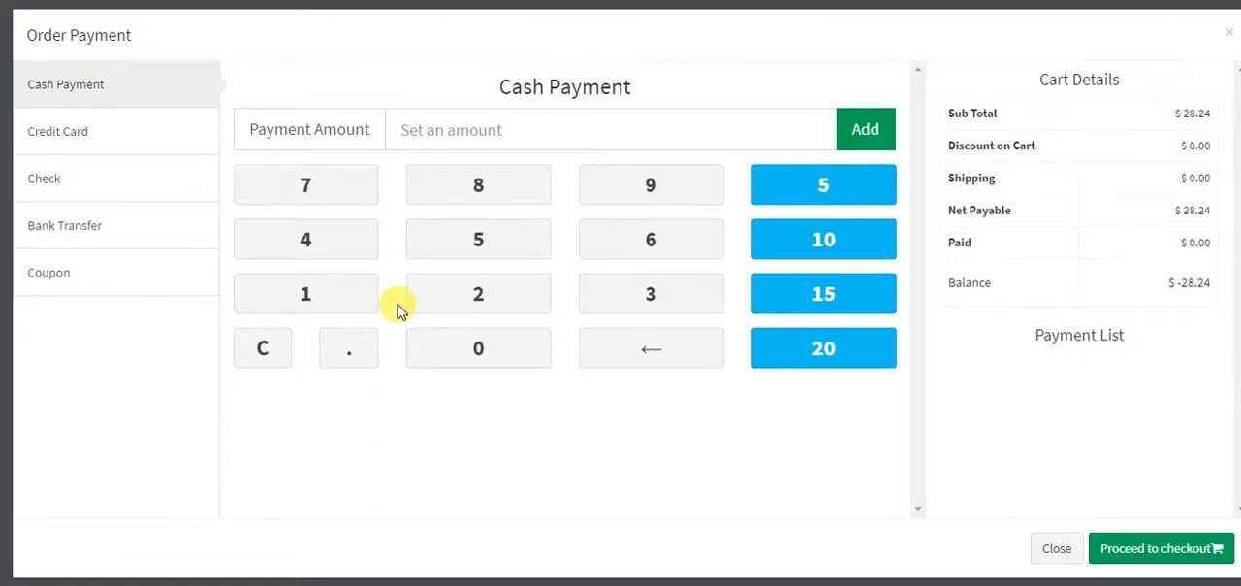
pyautogui.write('50')
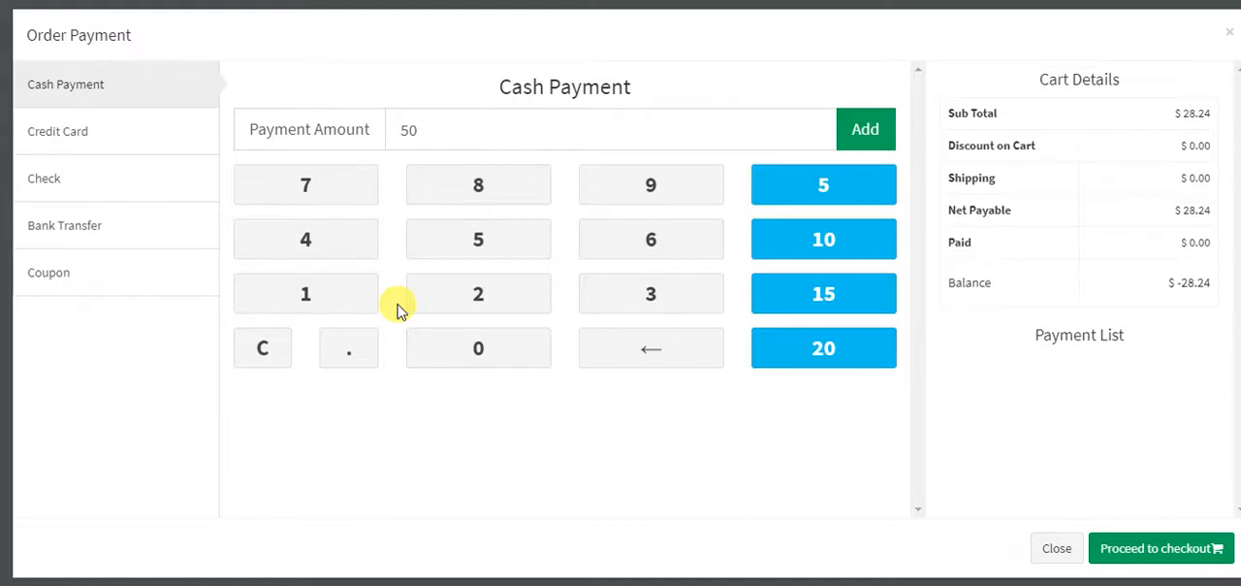
pyautogui.press('Return')
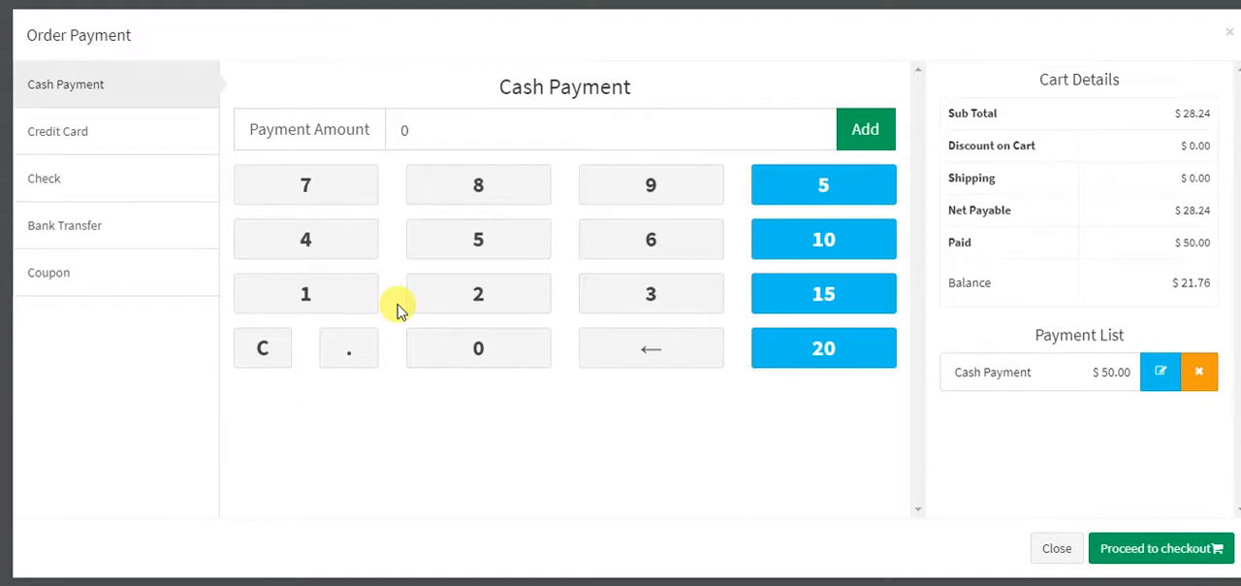
pyautogui.press('Return')
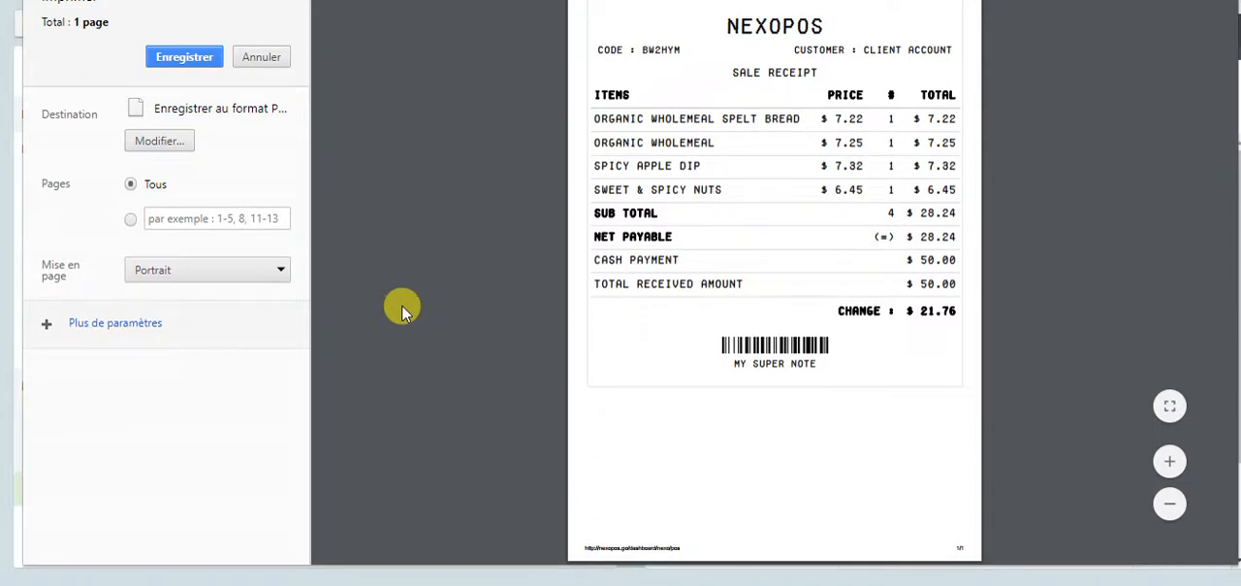
# Check the order code and customer entries on the printed sale receipt, and close the print preview without saving
pyautogui.doubleClick(648, 50)
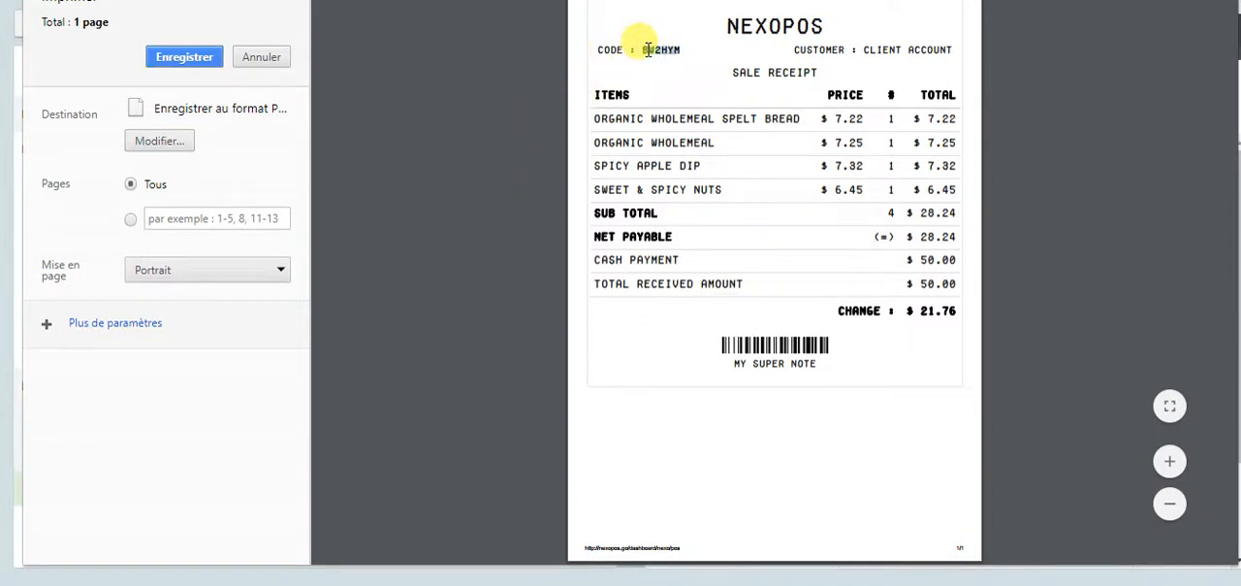
pyautogui.click(816, 48)
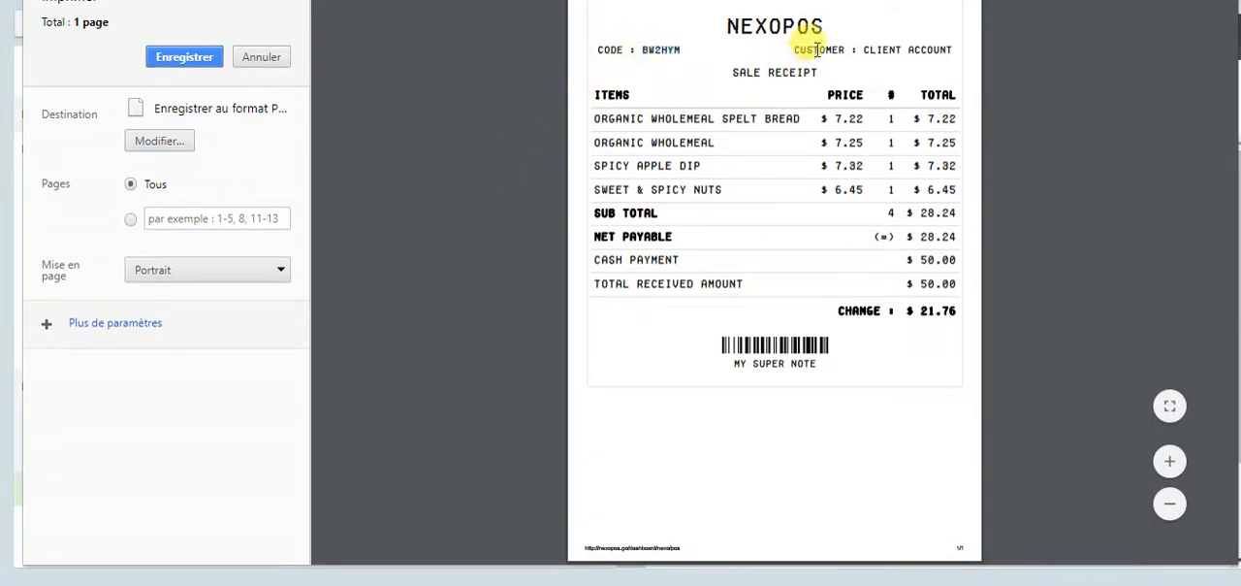
pyautogui.doubleClick(929, 50)
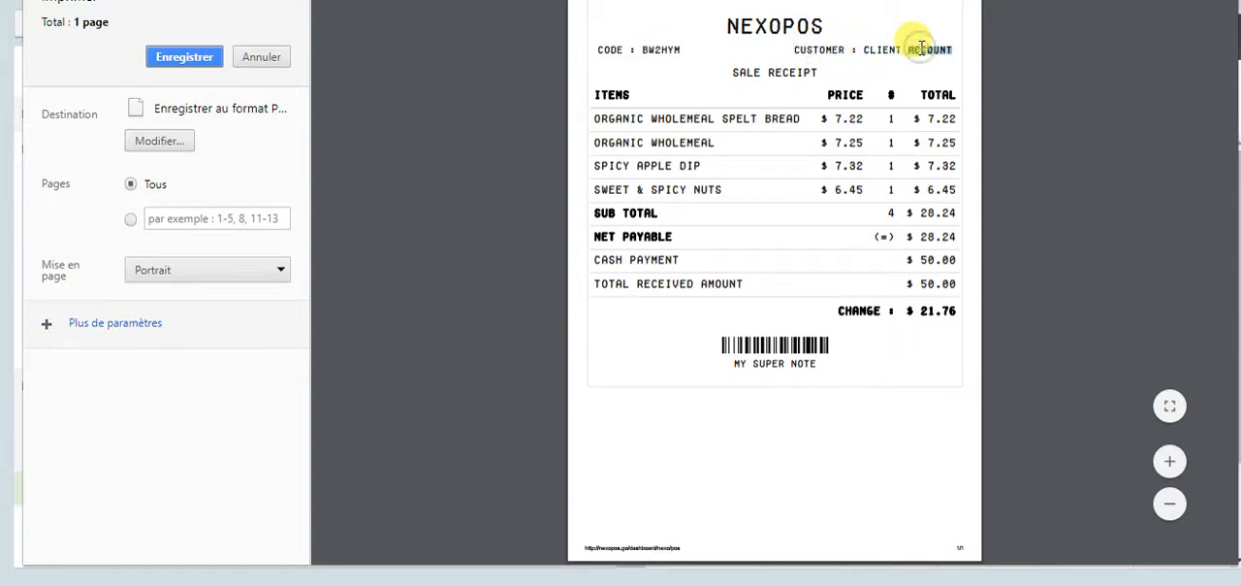
pyautogui.click(262, 56)
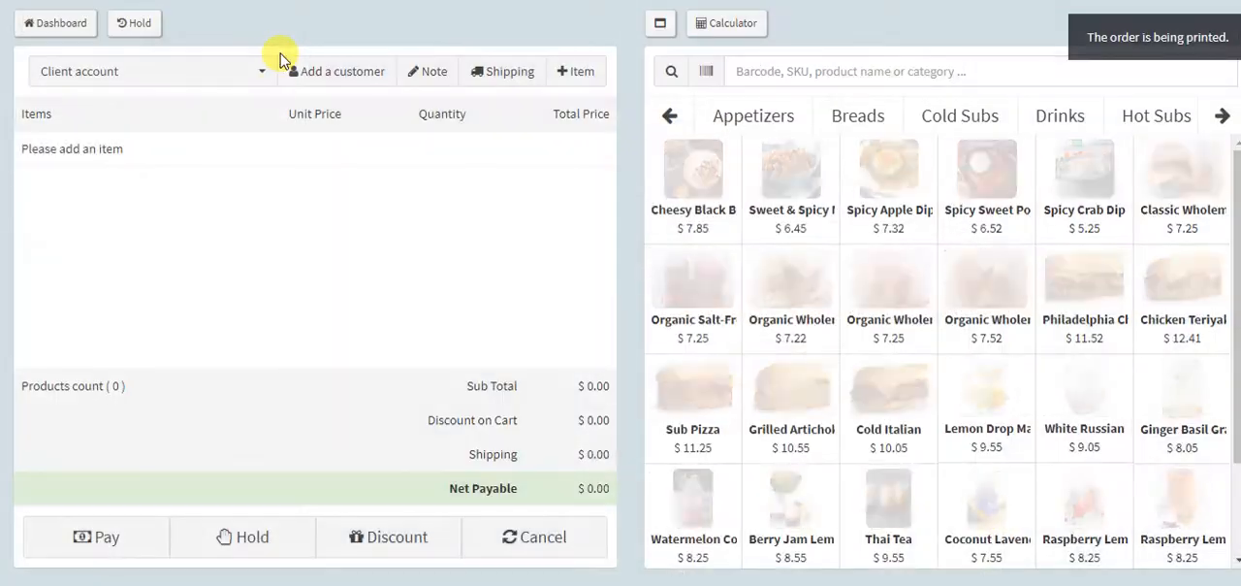
# Select the registered customer for a new order and add Cheesy Black Bean Quesadillas, Organic Salt-Free Wholemeal and Organic Wholemeal Spelt Bread
pyautogui.click(142, 75)
pyautogui.click(104, 215)
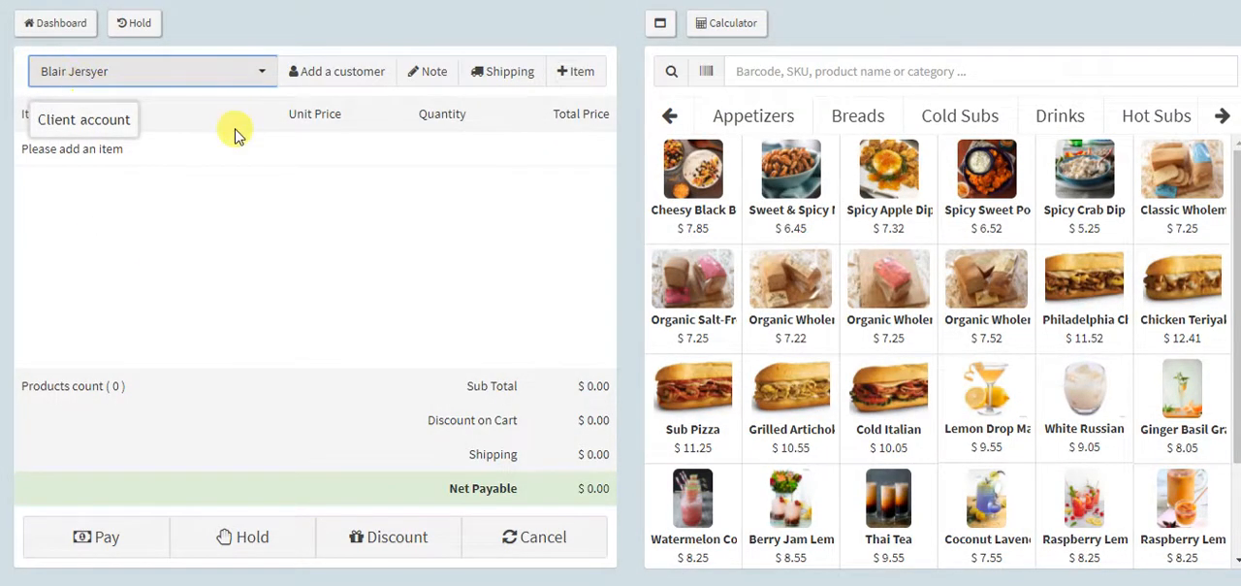
pyautogui.click(693, 179)
pyautogui.click(708, 281)
pyautogui.click(781, 281)
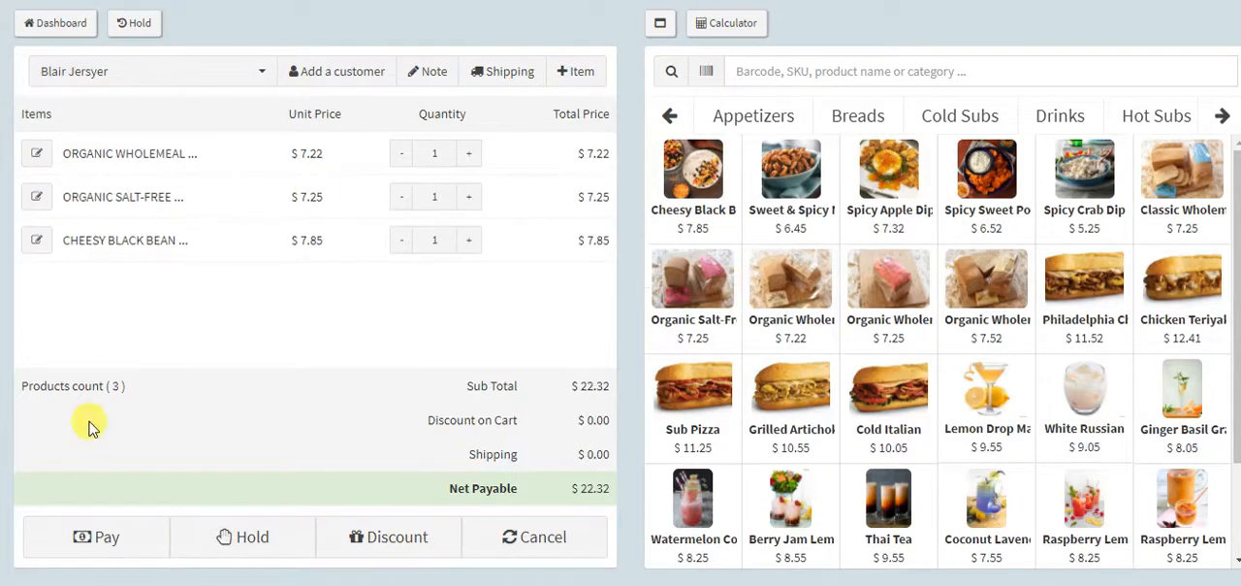
# Pay for the order with a cash payment of 30, check out, and dismiss the receipt's print preview after viewing it
pyautogui.click(100, 534)
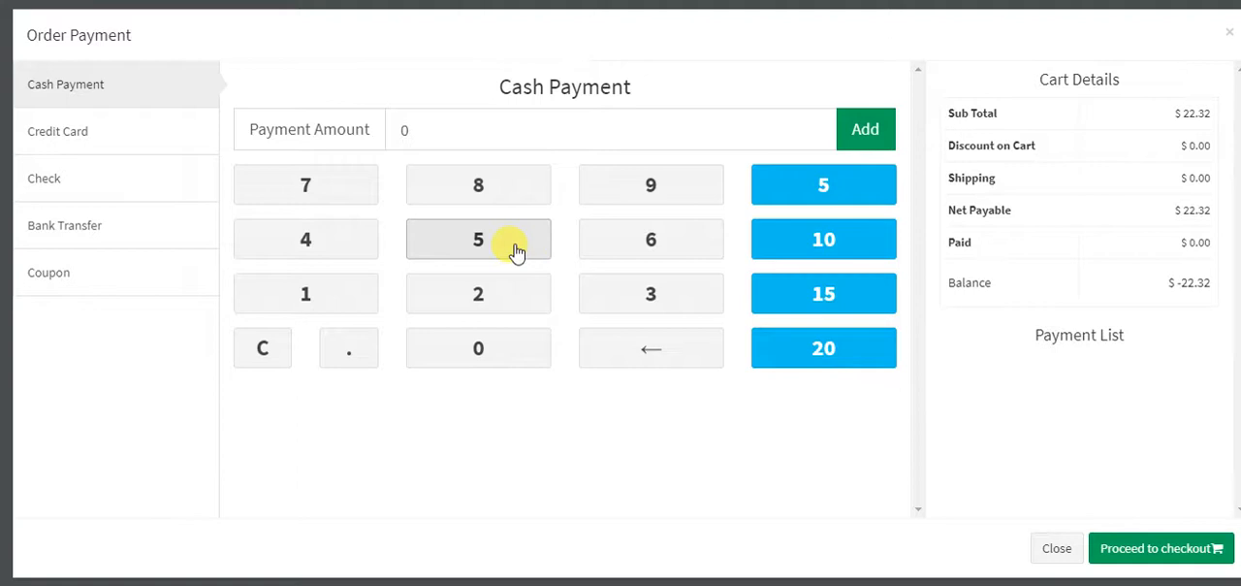
pyautogui.write('30')
pyautogui.press('Return')
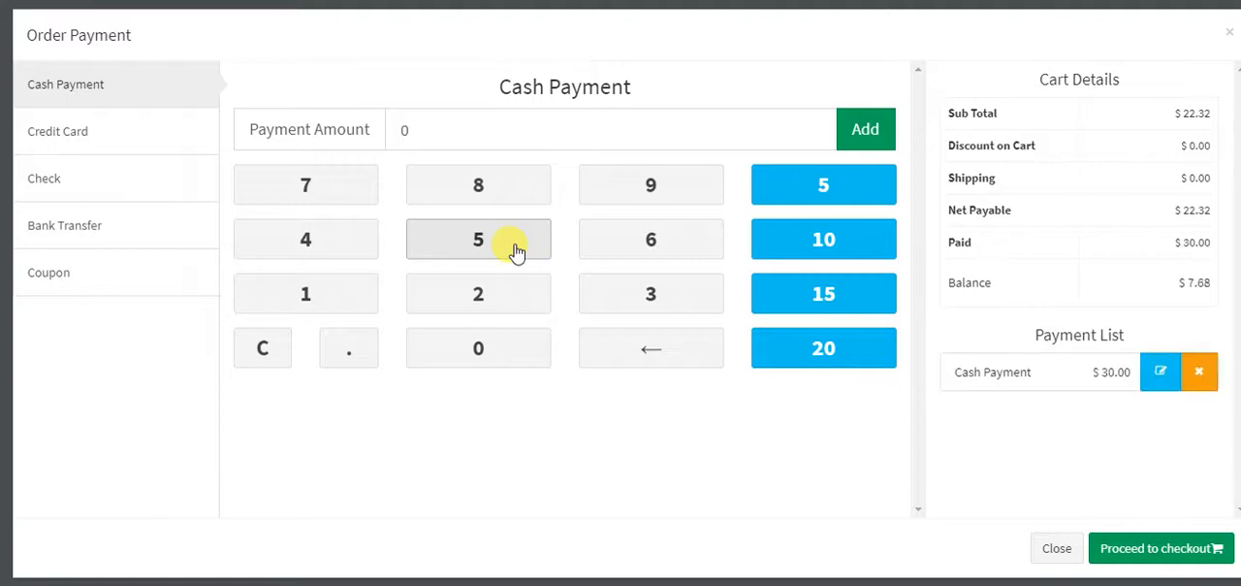
pyautogui.press('Return')
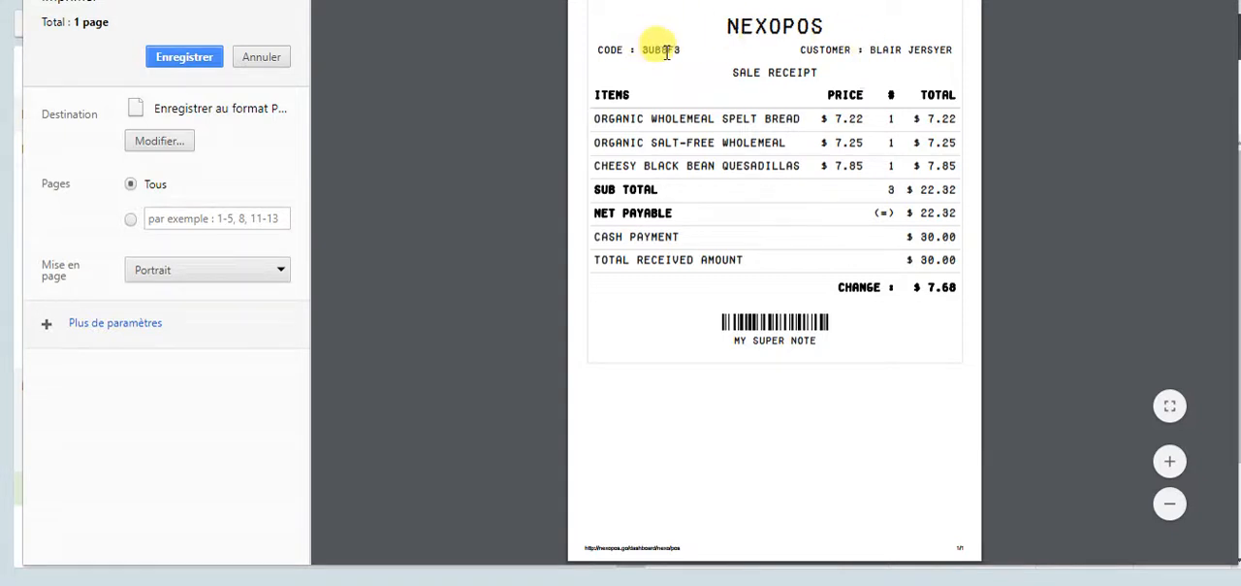
pyautogui.click(274, 60)
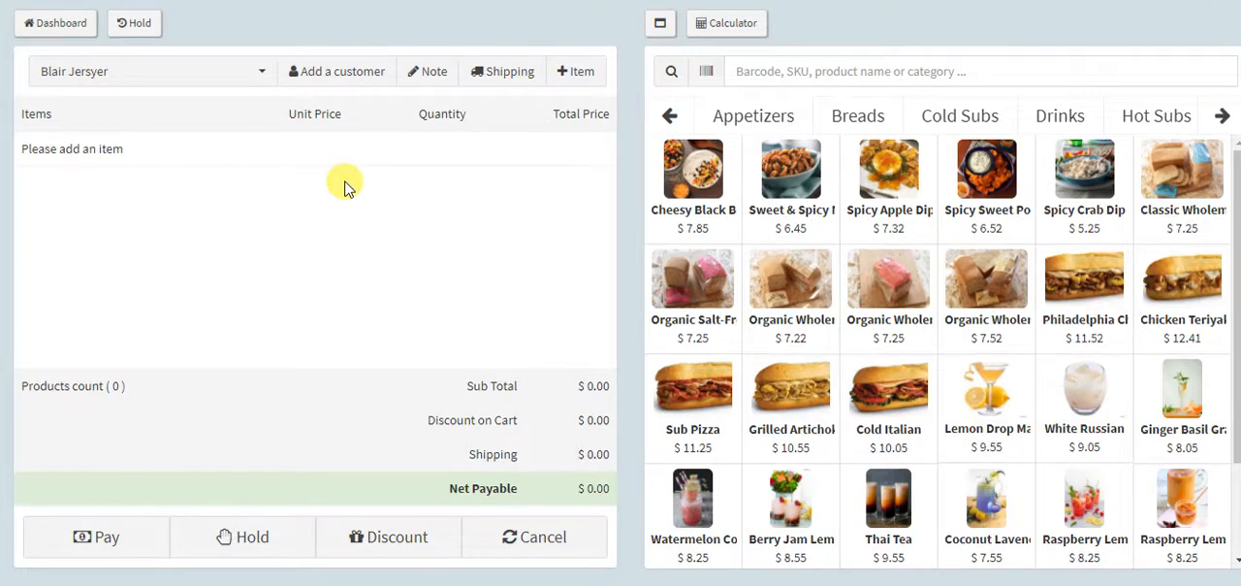
# Leave the POS for the dashboard and open the NexoPOS Checkout settings
pyautogui.click(55, 30)
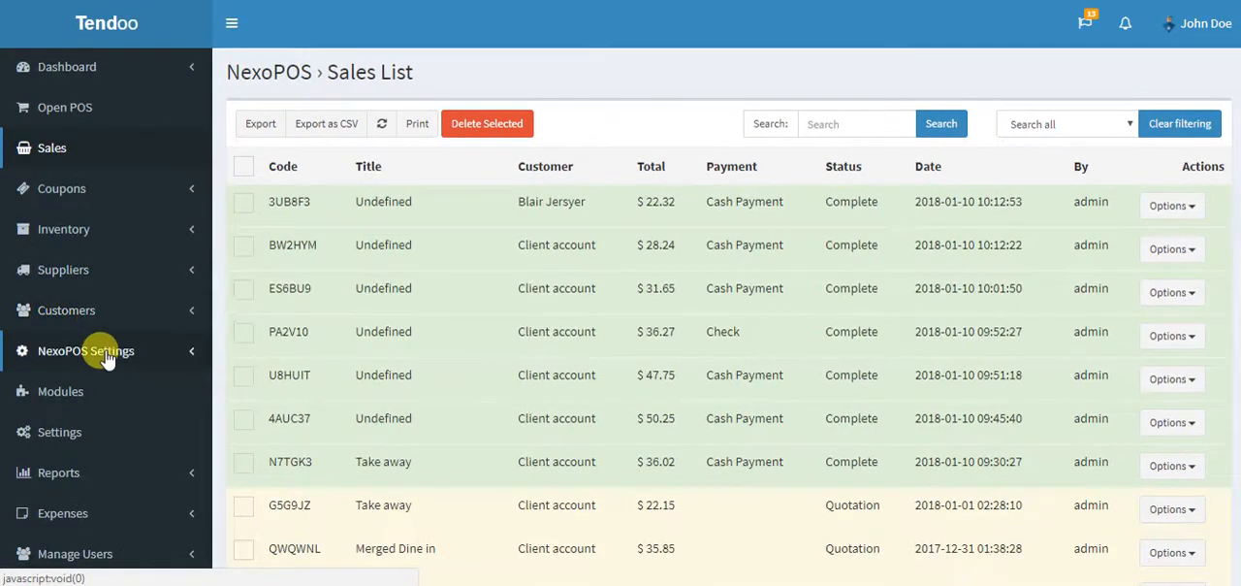
pyautogui.click(108, 351)
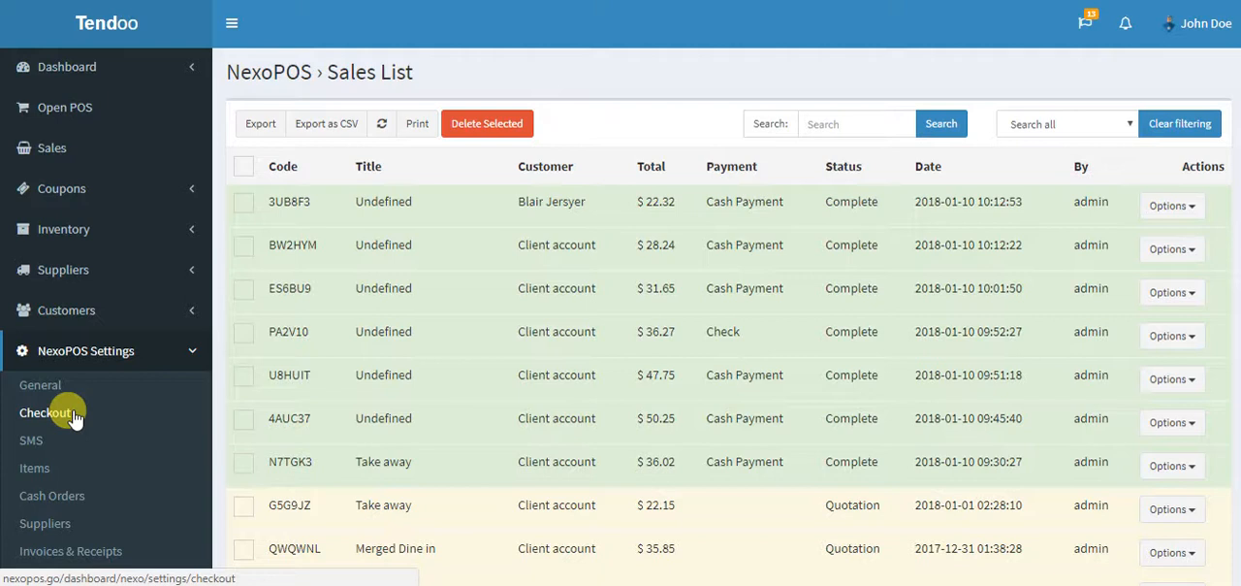
pyautogui.scroll(-2, 78, 417)
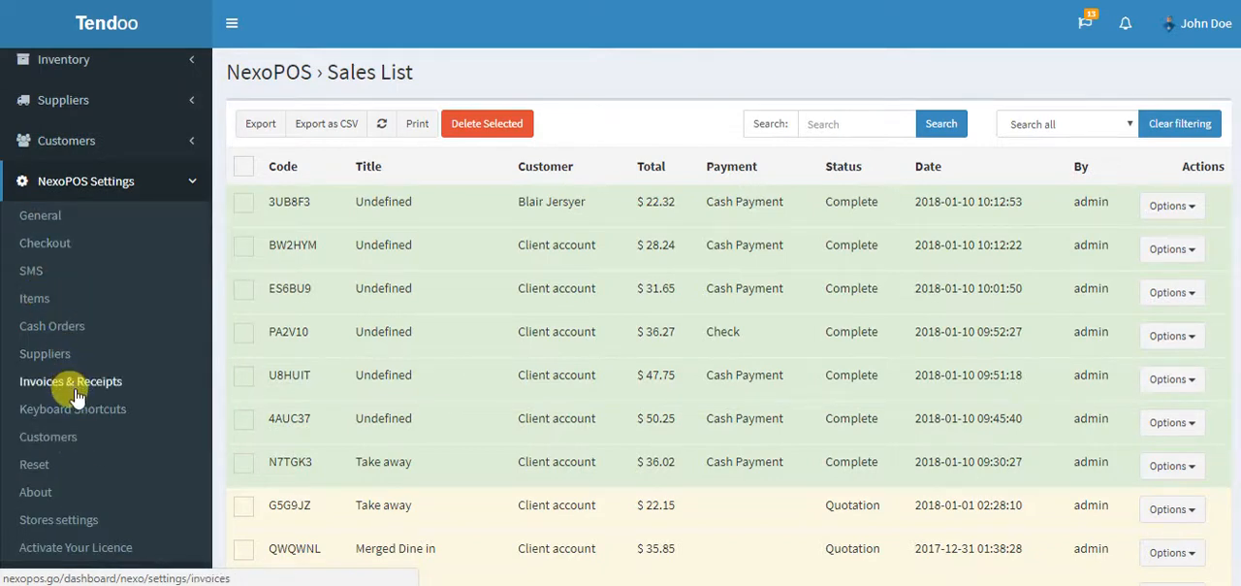
pyautogui.click(53, 223)
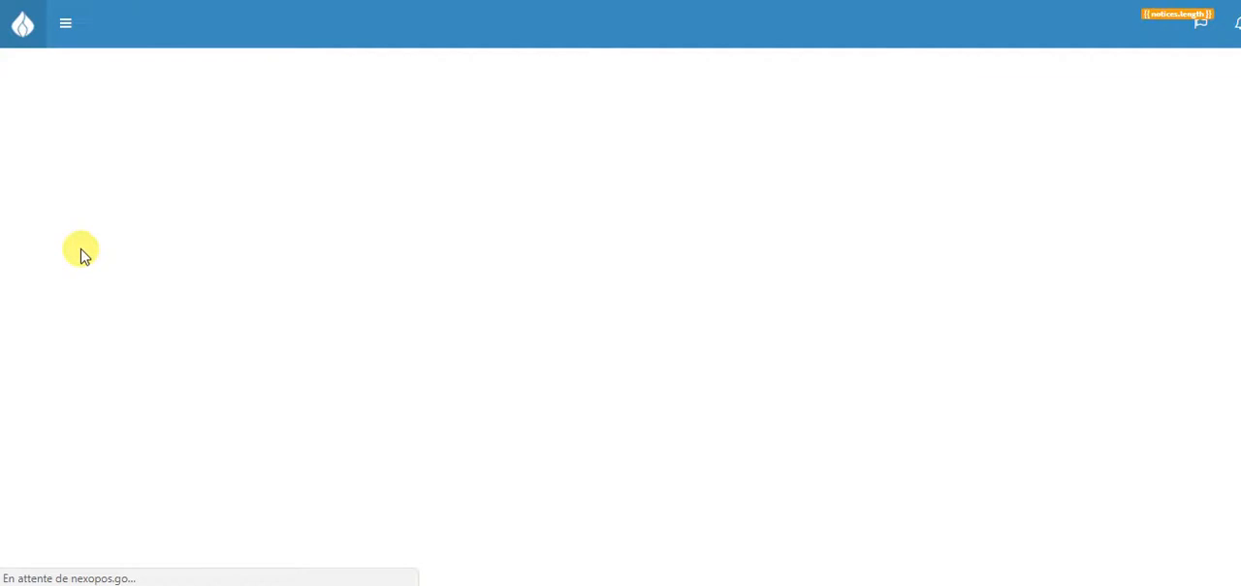
pyautogui.click(91, 408)
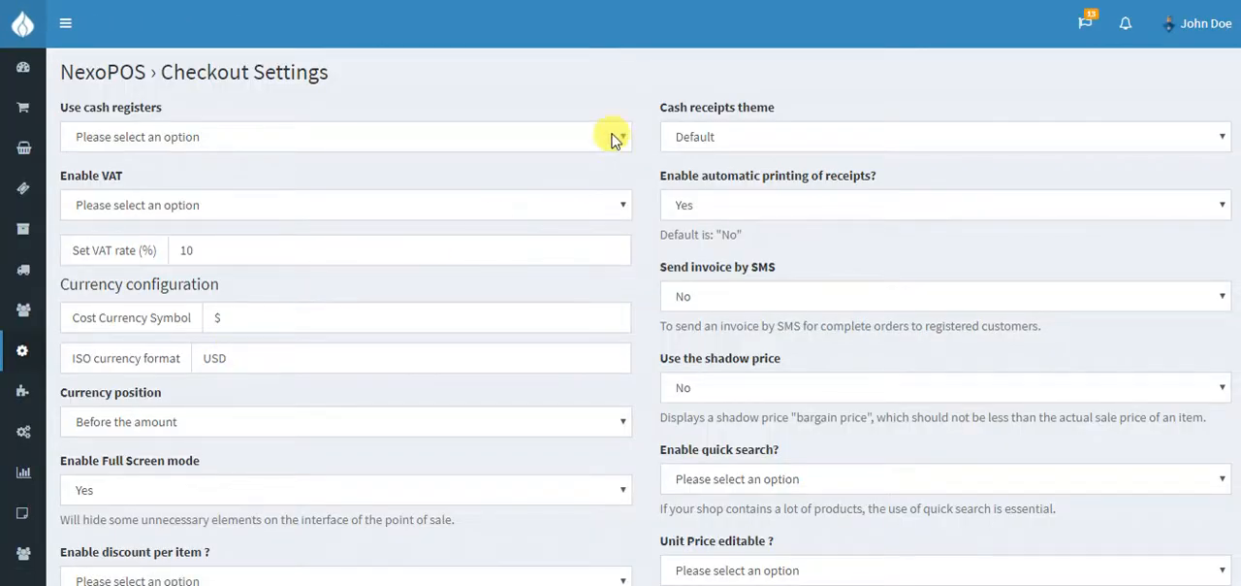
# Set the cash receipts theme to Lightweight and save the checkout settings
pyautogui.moveTo(11, 335)
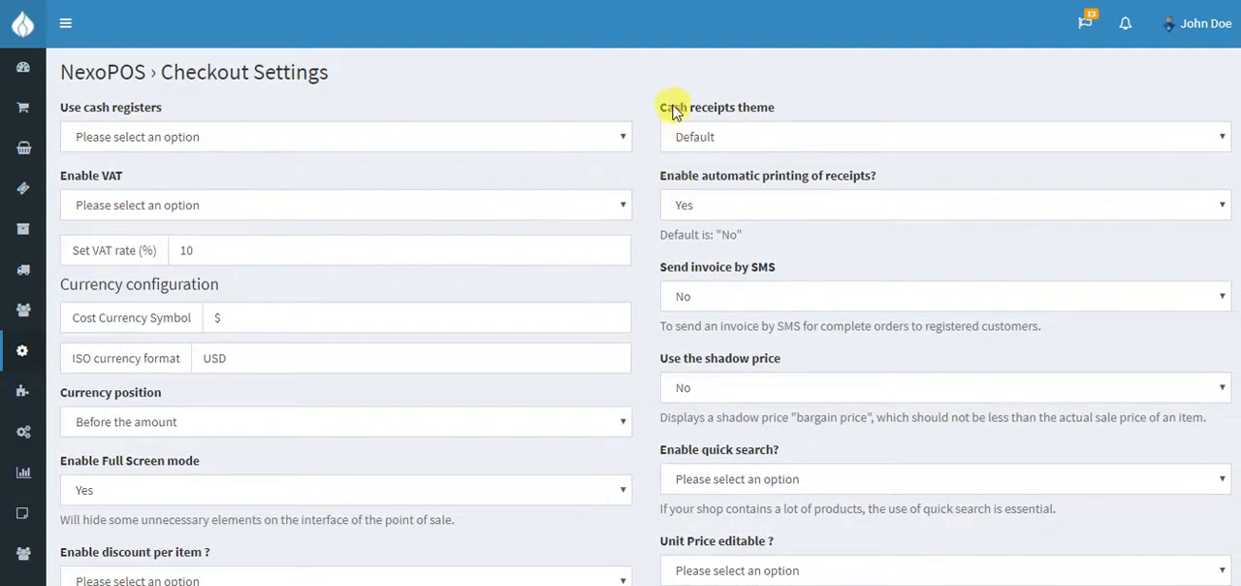
pyautogui.moveTo(659, 110); pyautogui.dragTo(781, 113)
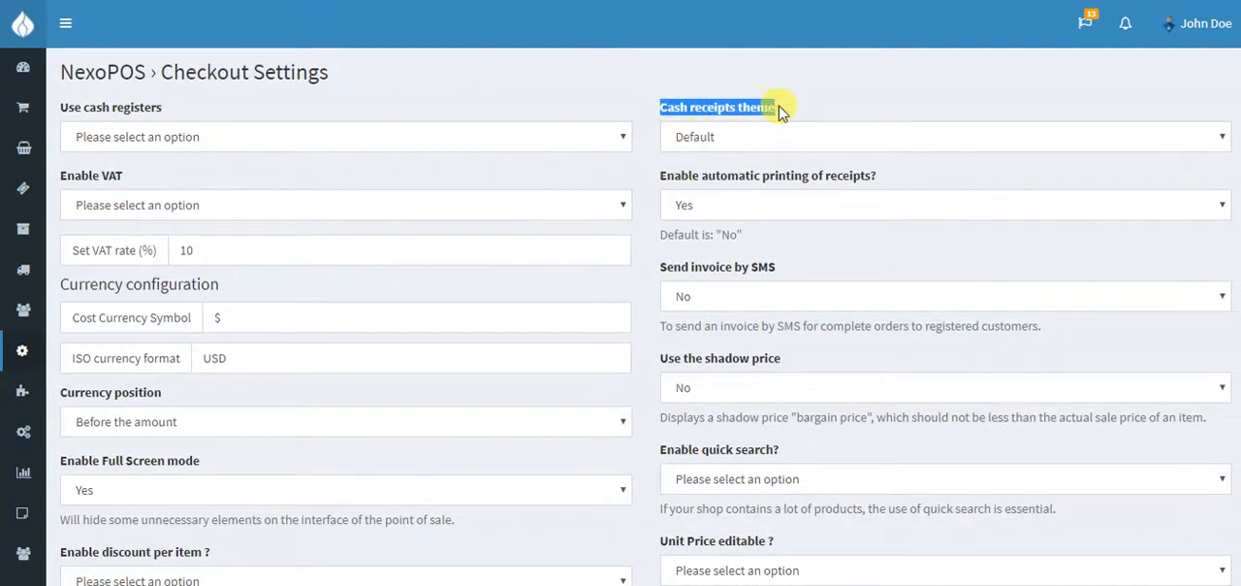
pyautogui.click(712, 135)
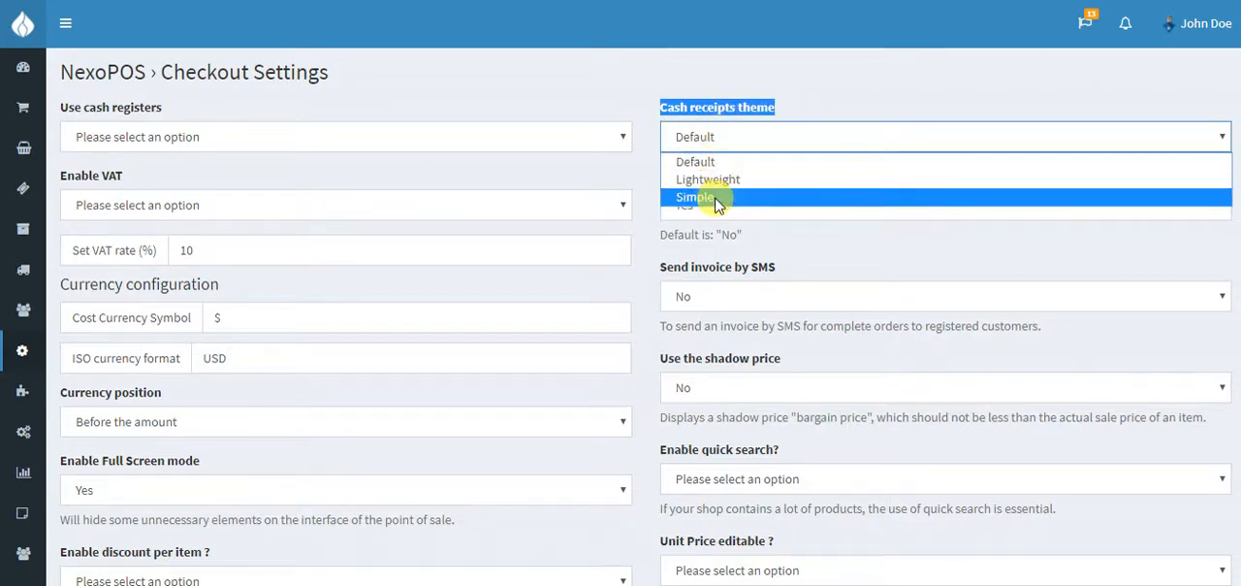
pyautogui.click(707, 181)
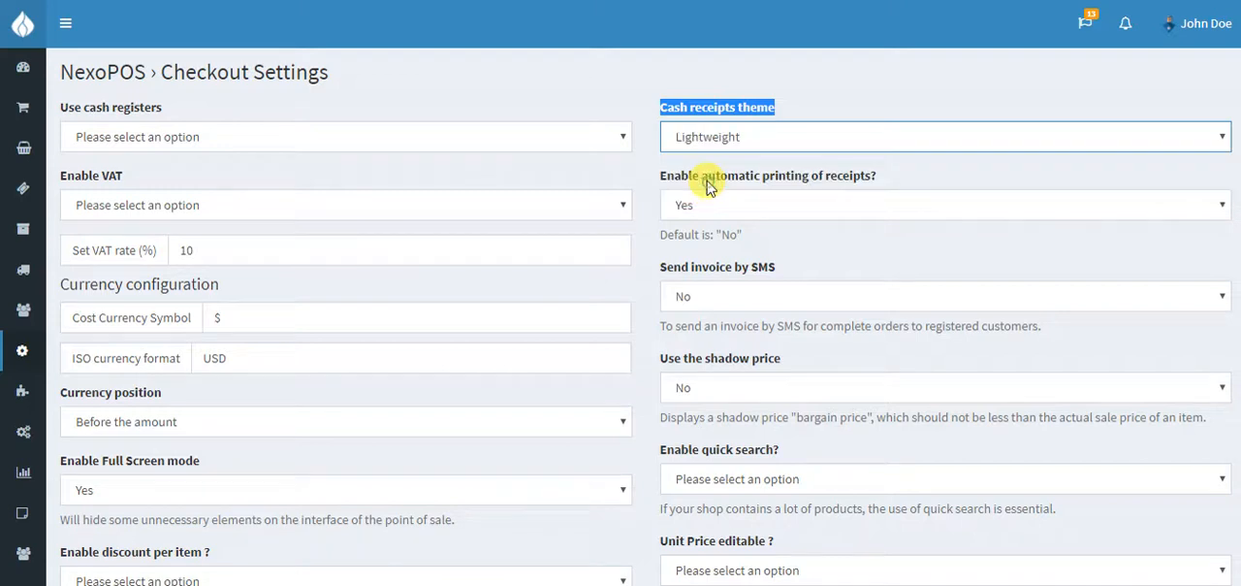
pyautogui.scroll(-10, 757, 281)
pyautogui.click(723, 334)
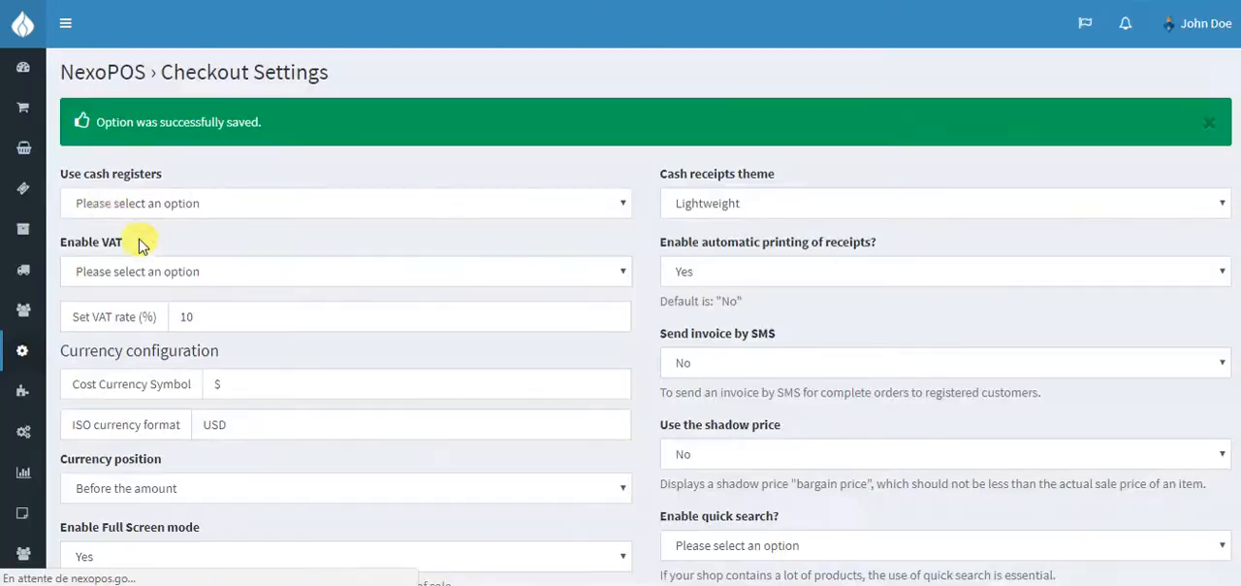
# Open the POS and add Cheesy Black Bean Quesadillas, Organic Salt-Free Wholemeal, Organic Wholemeal Spelt Bread and Grilled Artichoke to the cart
pyautogui.moveTo(23, 144)
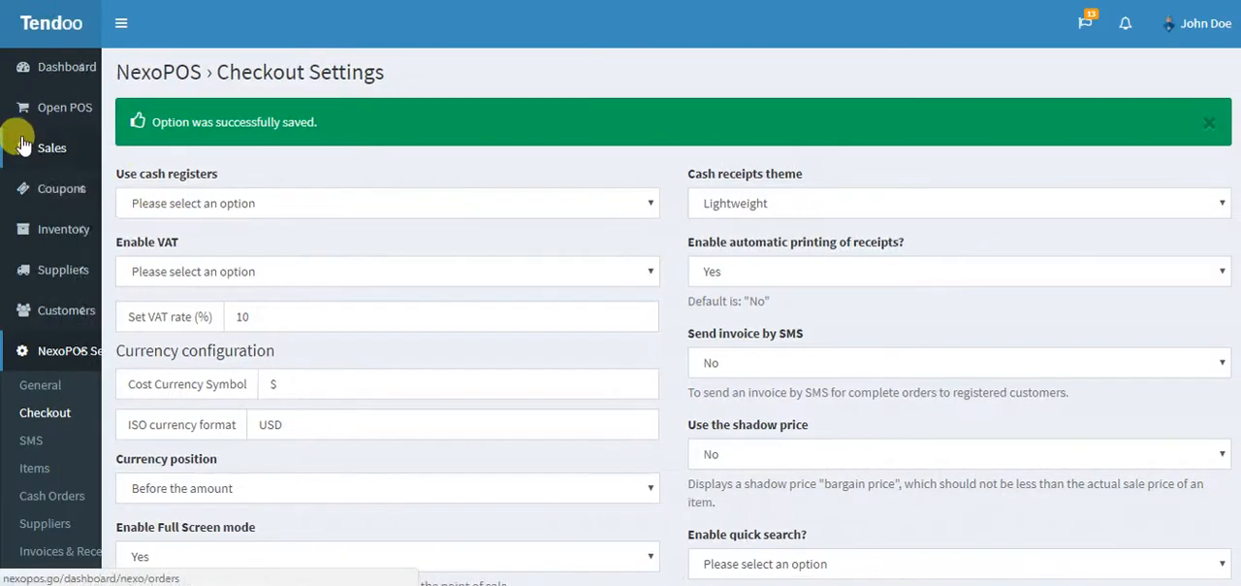
pyautogui.click(44, 114)
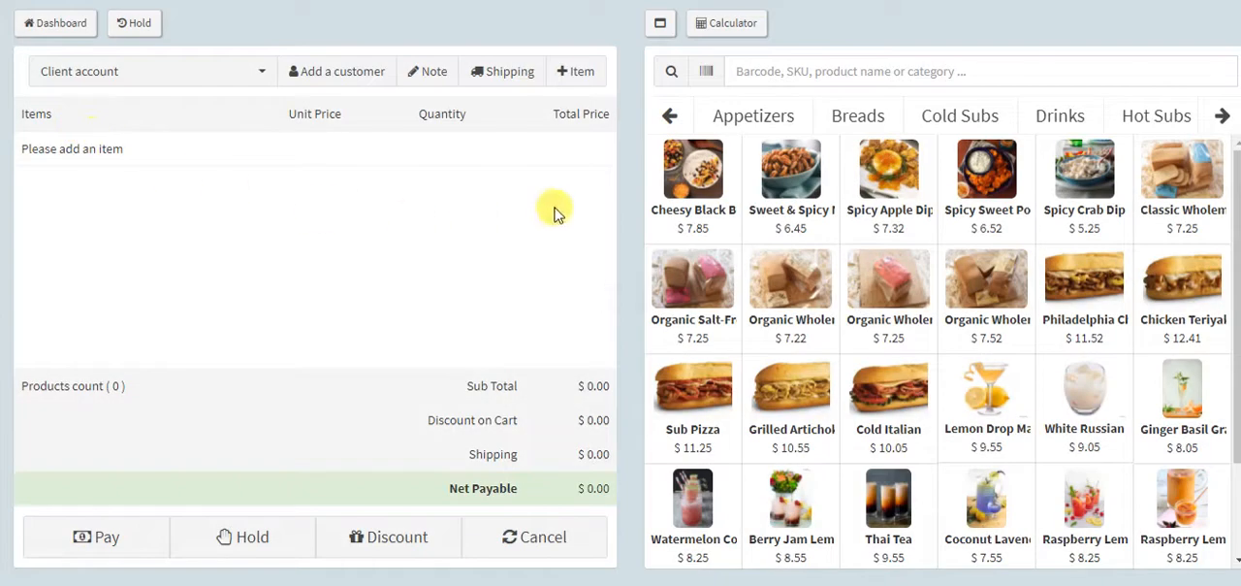
pyautogui.click(669, 194)
pyautogui.click(689, 291)
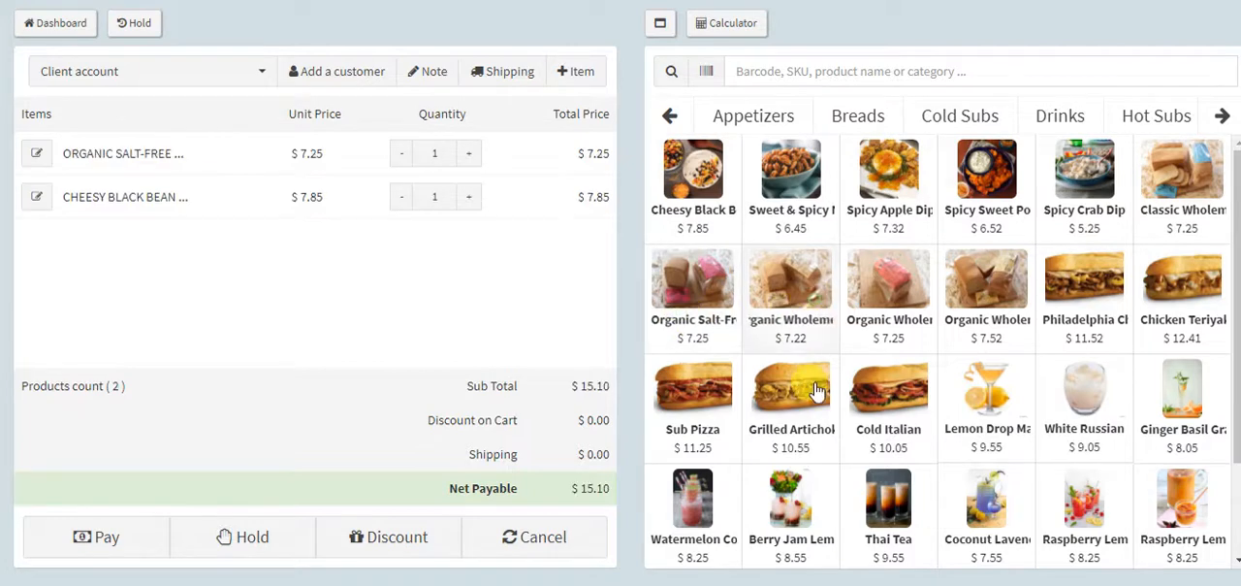
pyautogui.click(791, 281)
pyautogui.click(791, 388)
# Pay for the order with a cash payment of 40 and proceed to checkout to produce its receipt
pyautogui.click(126, 540)
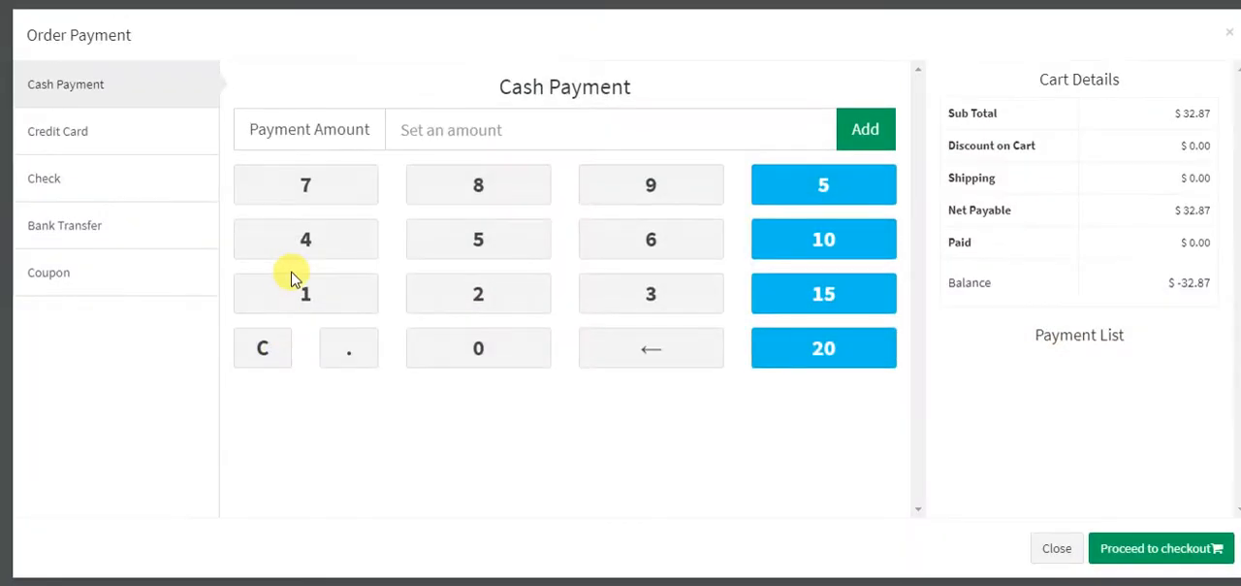
pyautogui.write('40')
pyautogui.press('Return')
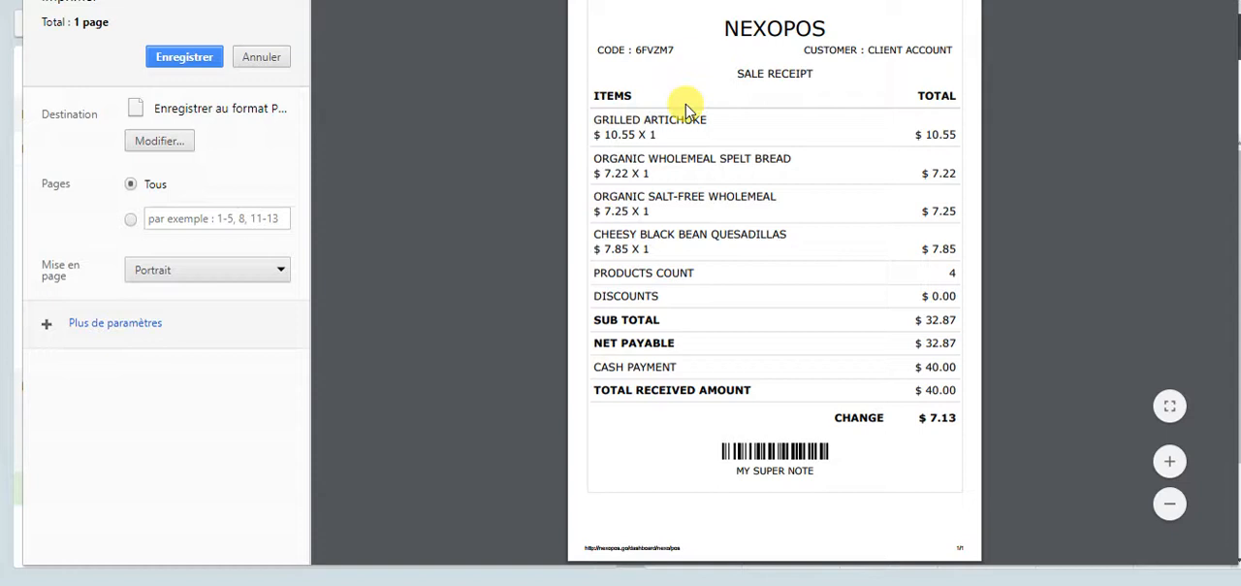
# Check the item price, order code, customer and note on the Lightweight receipt, and close the print preview without saving
pyautogui.doubleClick(631, 136)
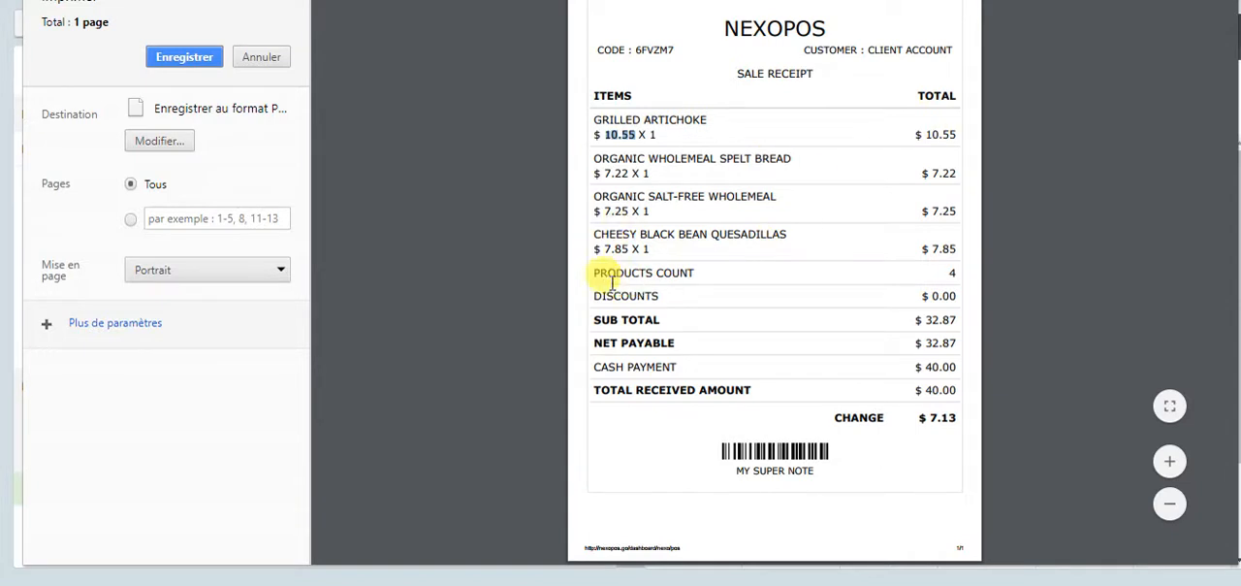
pyautogui.moveTo(599, 52); pyautogui.dragTo(682, 53)
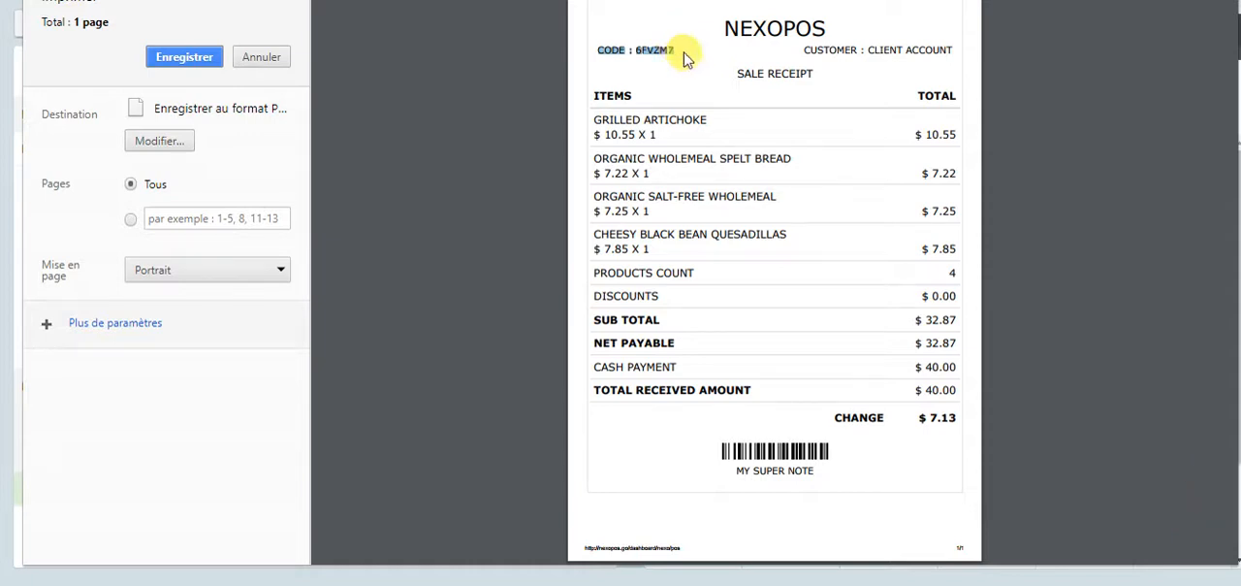
pyautogui.doubleClick(653, 49)
pyautogui.doubleClick(841, 49)
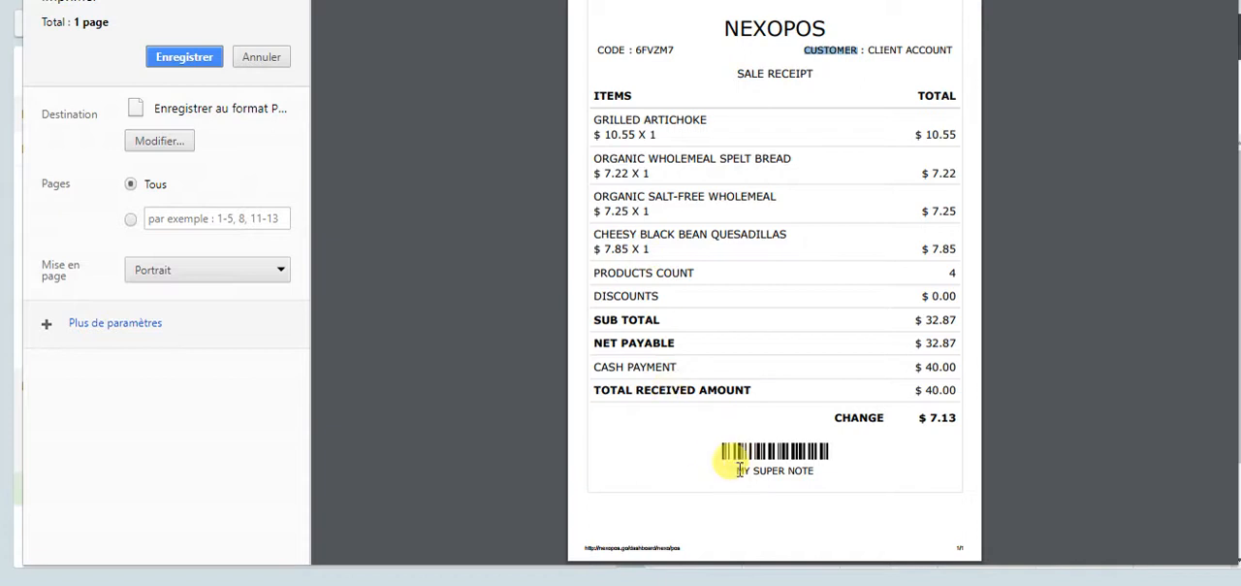
pyautogui.moveTo(734, 471); pyautogui.dragTo(812, 472)
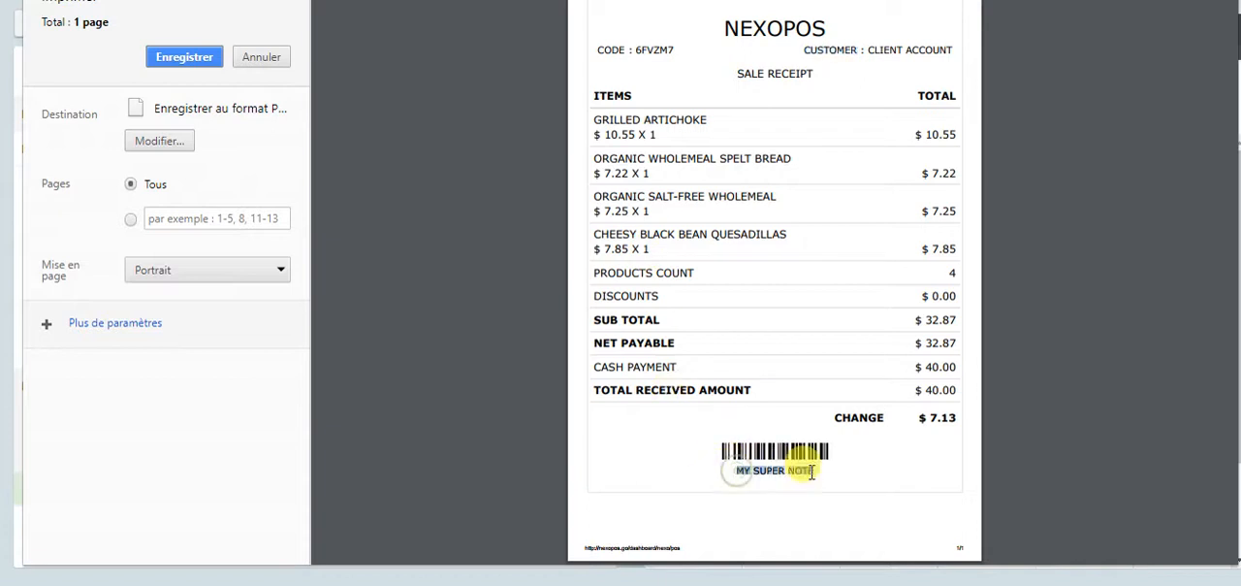
pyautogui.click(251, 60)
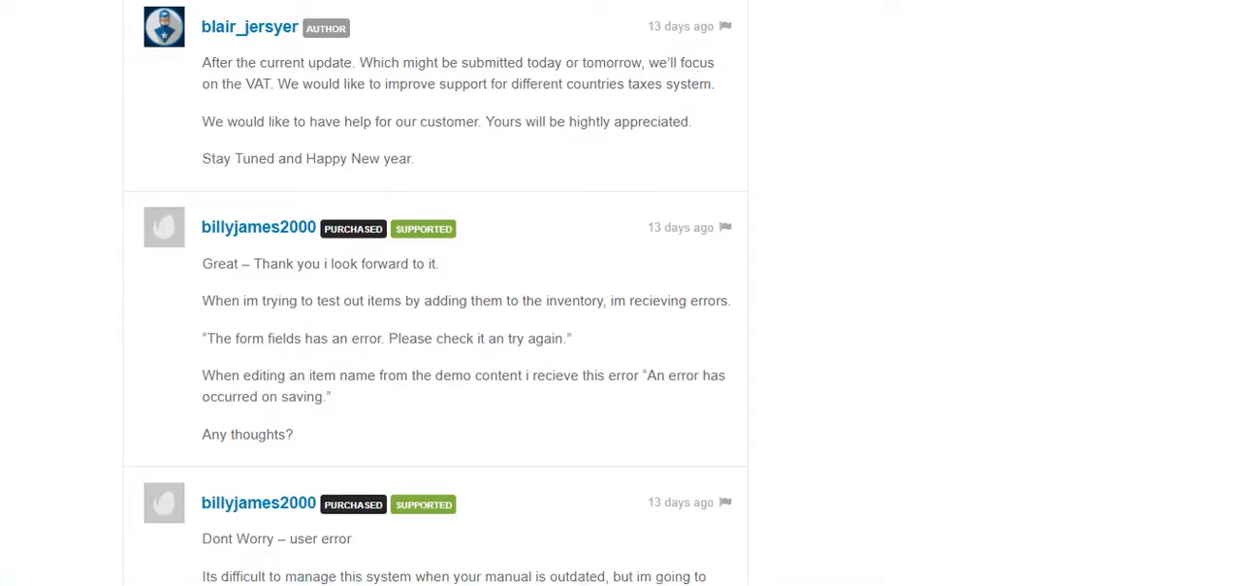
# Switch to the NexoPOS discussion page on CodeCanyon and look through its comments down to the comment form
pyautogui.scroll(15, 415, 193)
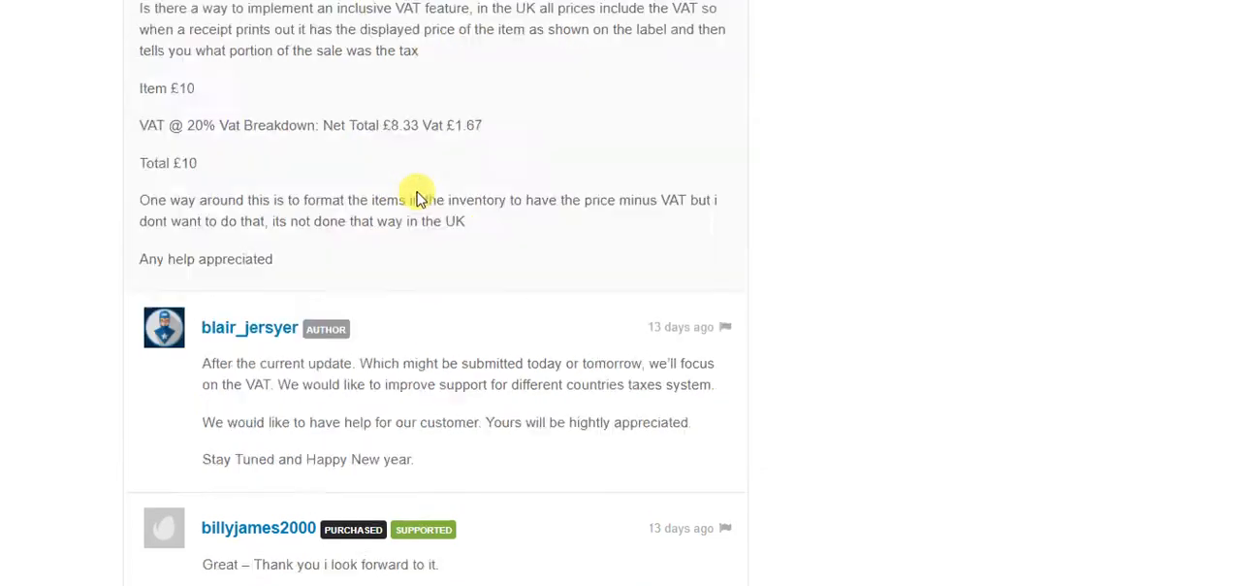
pyautogui.scroll(10, 434, 291)
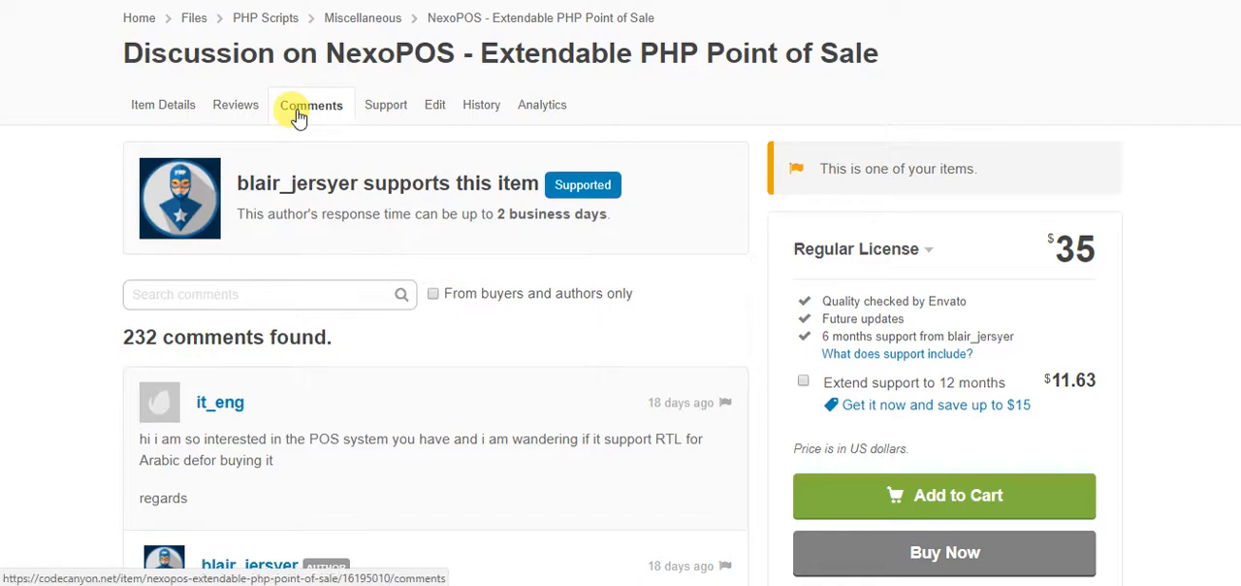
pyautogui.scroll(-15, 371, 167)
pyautogui.scroll(-20, 407, 167)
pyautogui.scroll(-10, 820, 312)
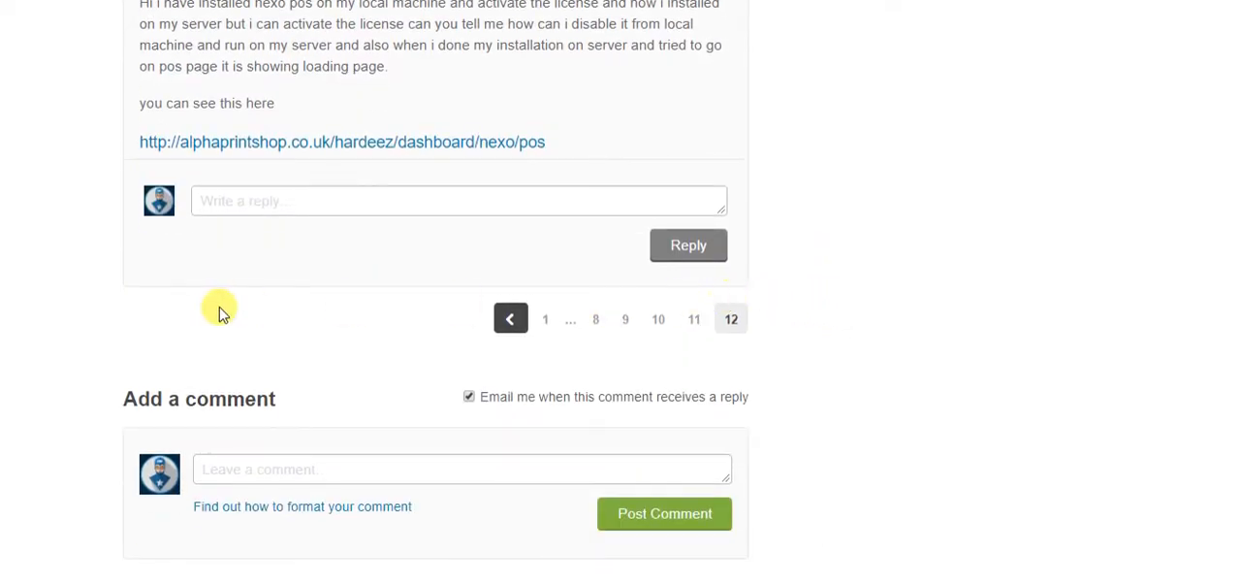
pyautogui.scroll(-3, 216, 313)
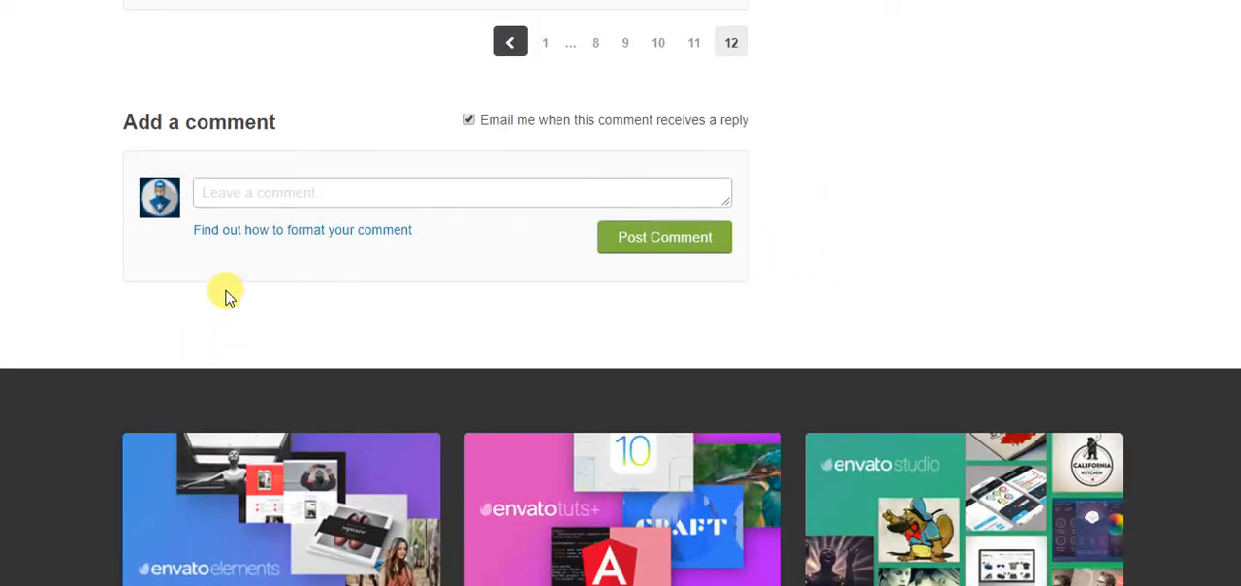
pyautogui.scroll(4, 246, 188)
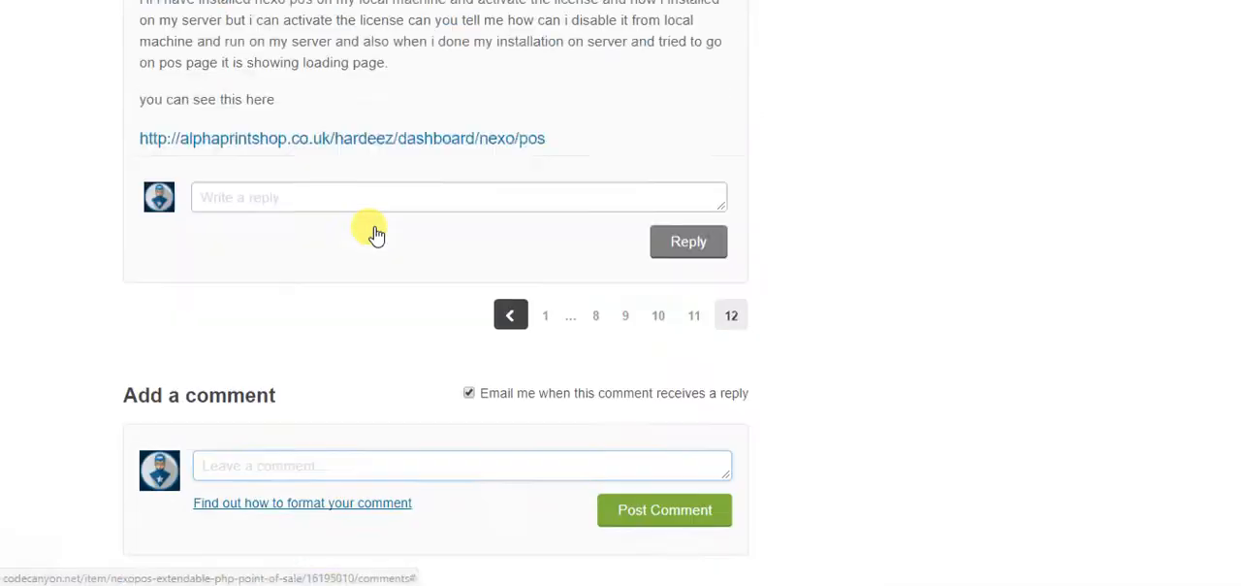